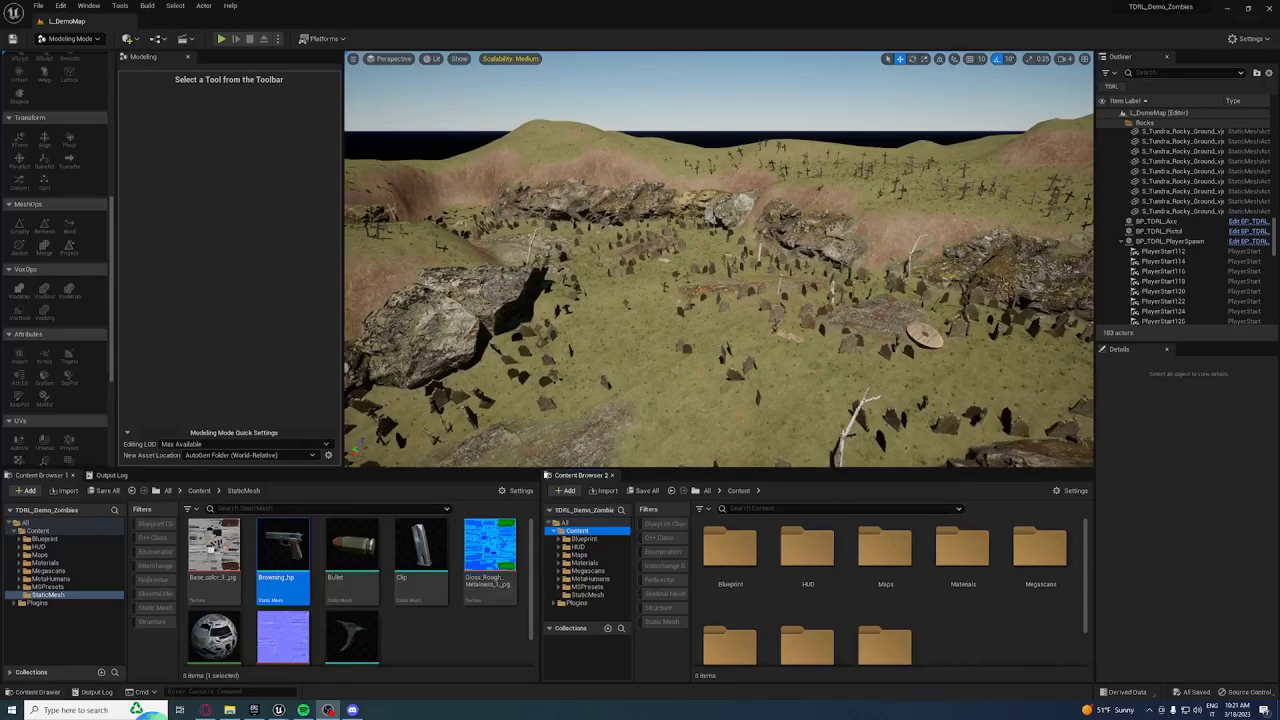
Duplicate BP_TPRL_Zombies_Character in Blueprint > Gameplay as BP_TPRL_Zombies_Zombie and open the copy
double_click(722, 558)
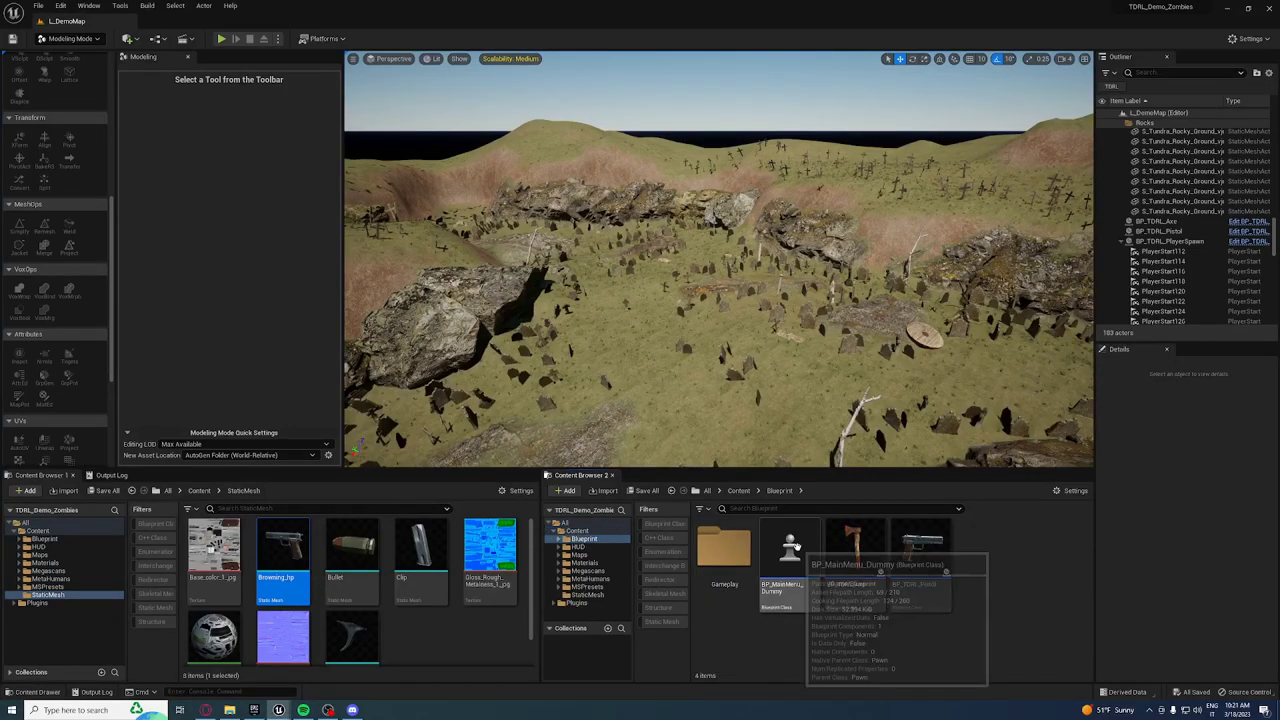
double_click(724, 578)
click(812, 574)
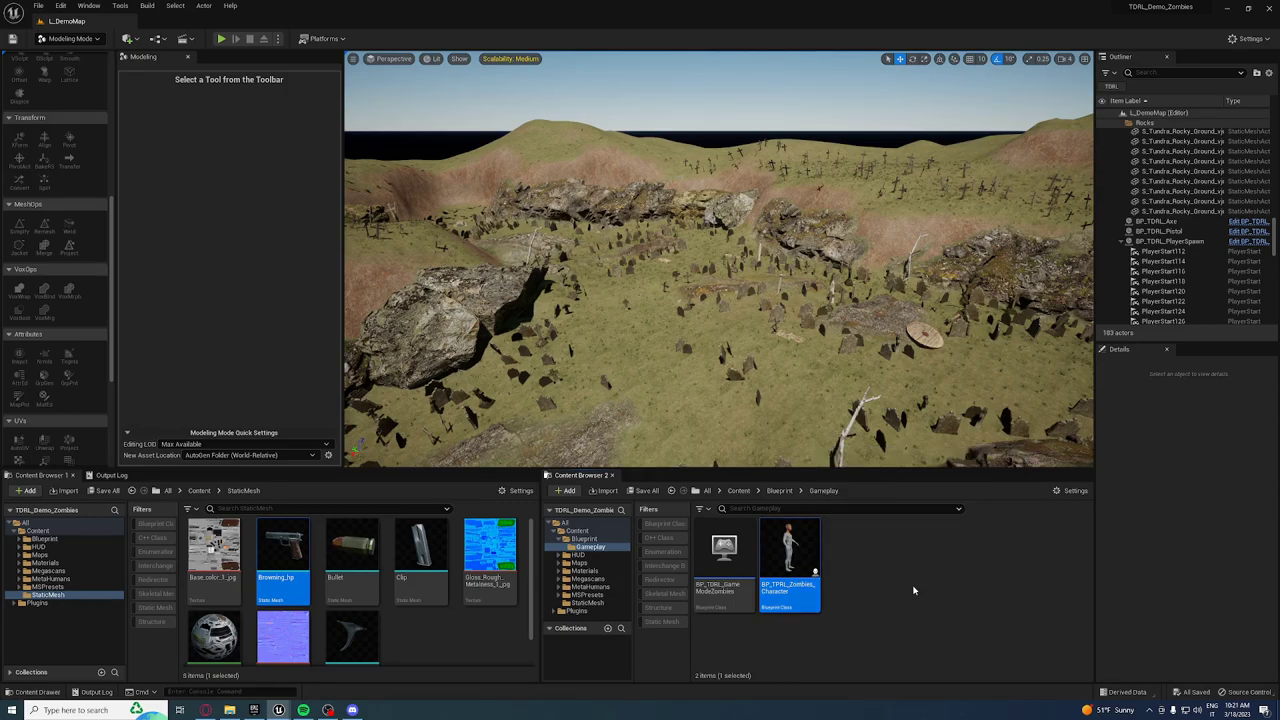
key(ctrl+d)
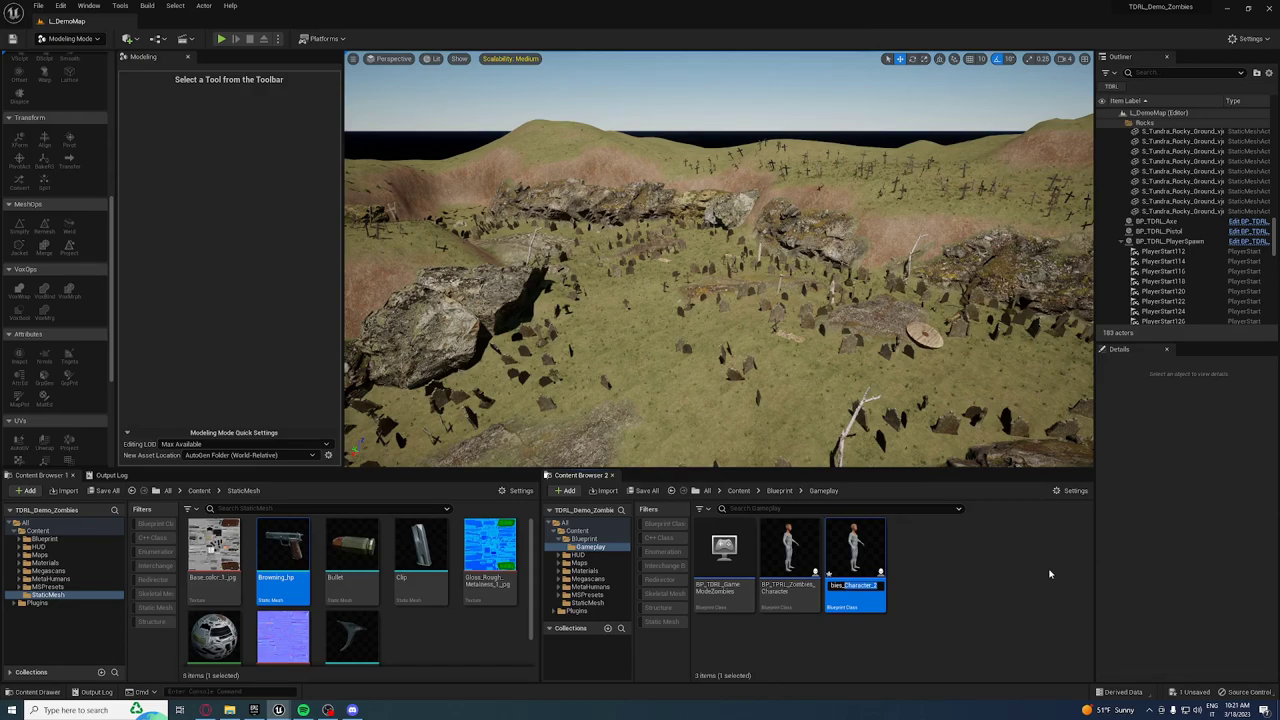
text(ies_Zomb)
key(Return)
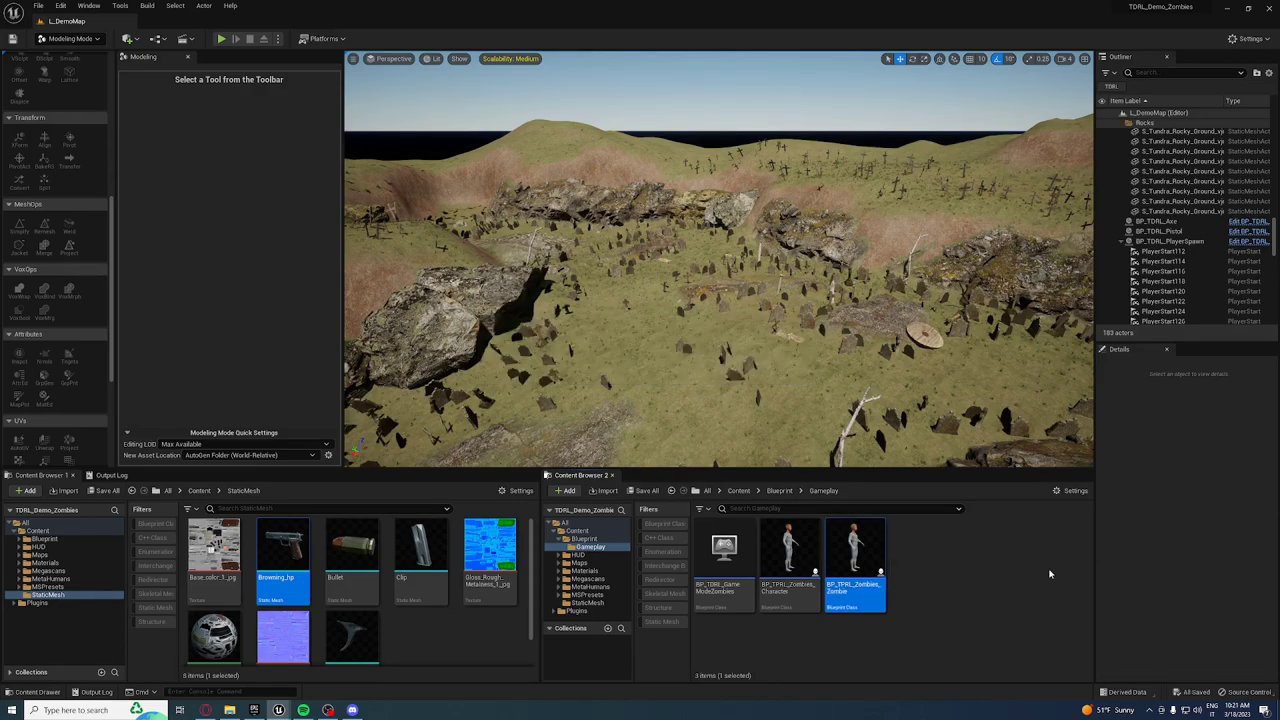
double_click(854, 540)
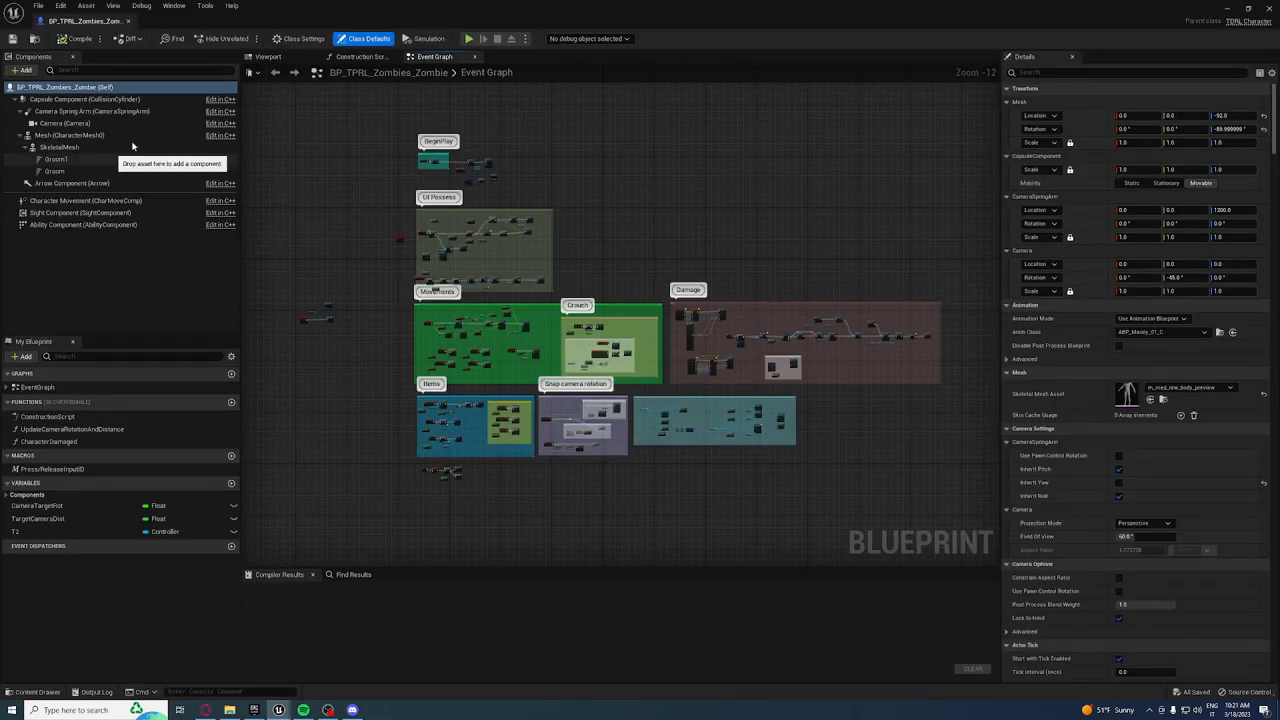
Remove the separate head mesh and both hair components from the zombie blueprint
click(268, 56)
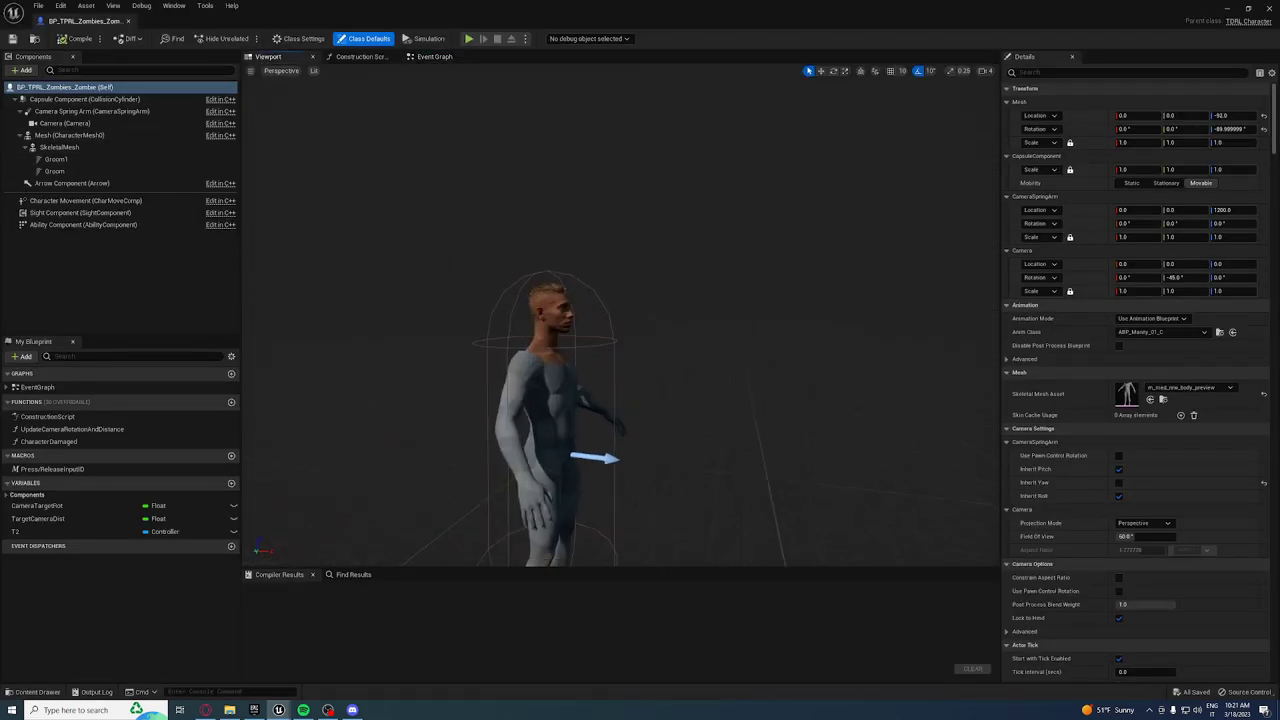
click(98, 148)
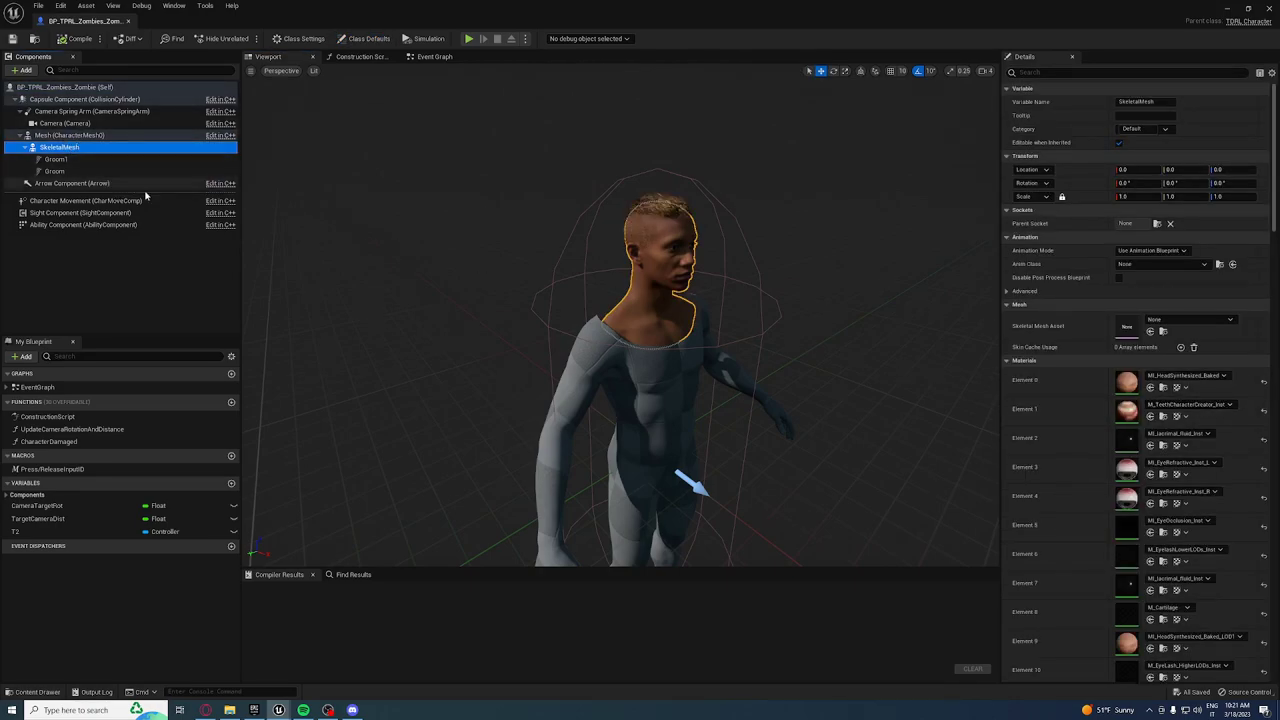
key(Delete)
click(60, 148)
key(Delete)
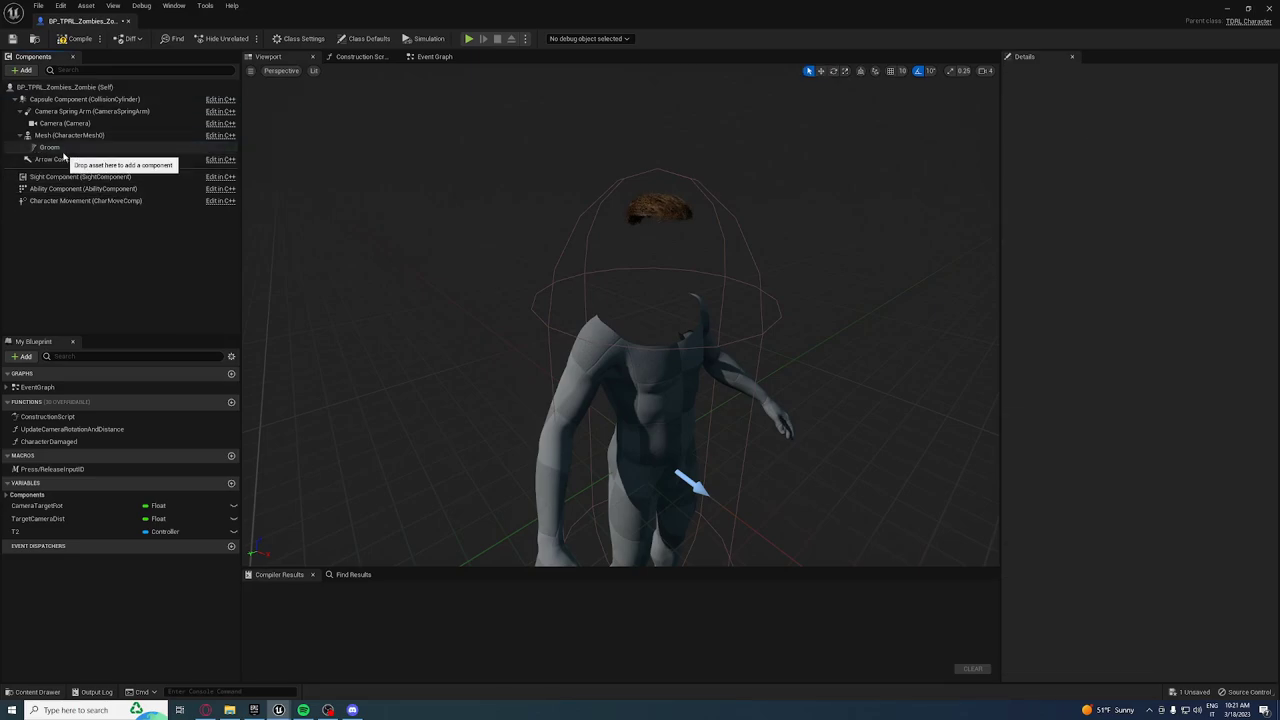
click(60, 148)
key(Delete)
Set the body Mesh component's skeletal mesh to SKM_Manny
click(67, 136)
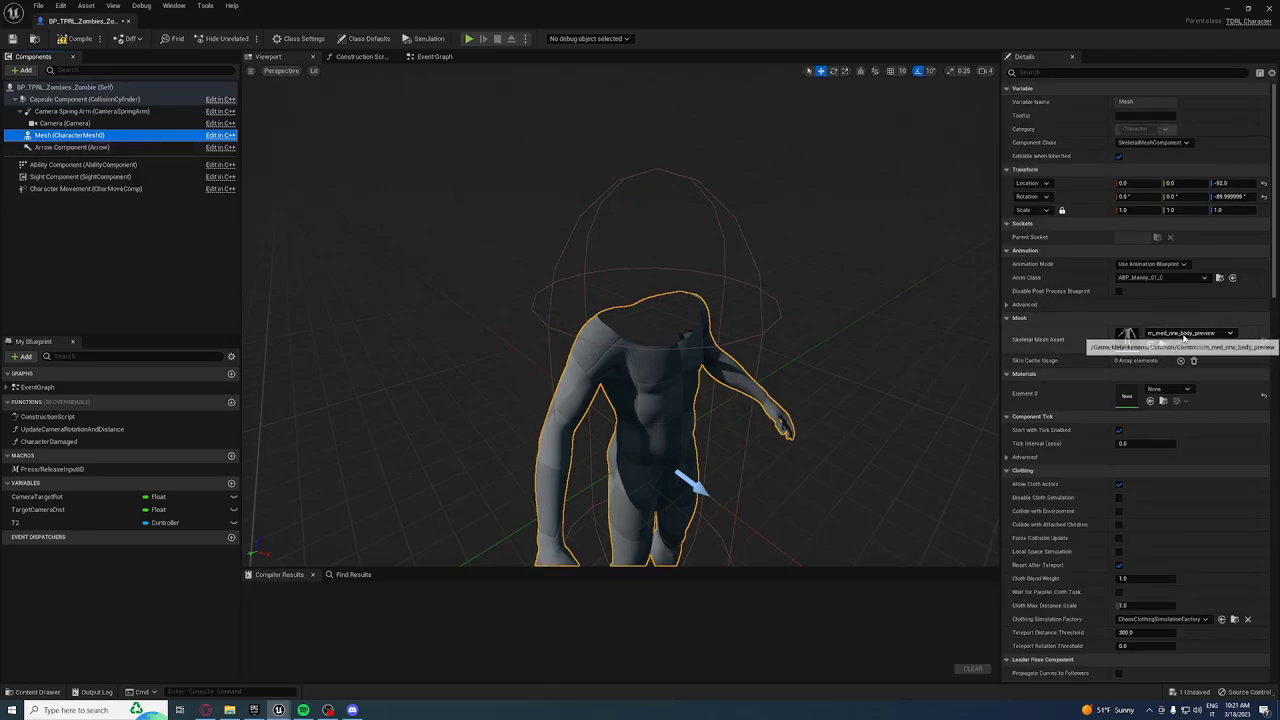
click(1185, 333)
text(ma)
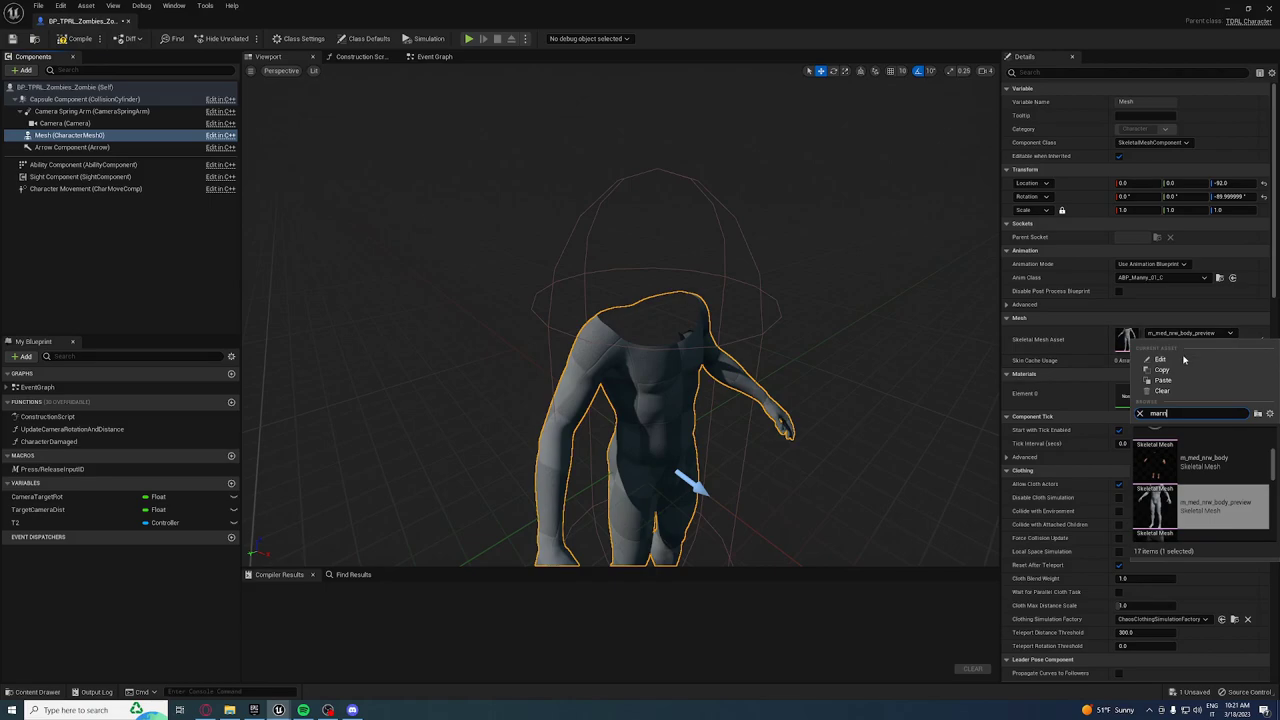
text(nn)
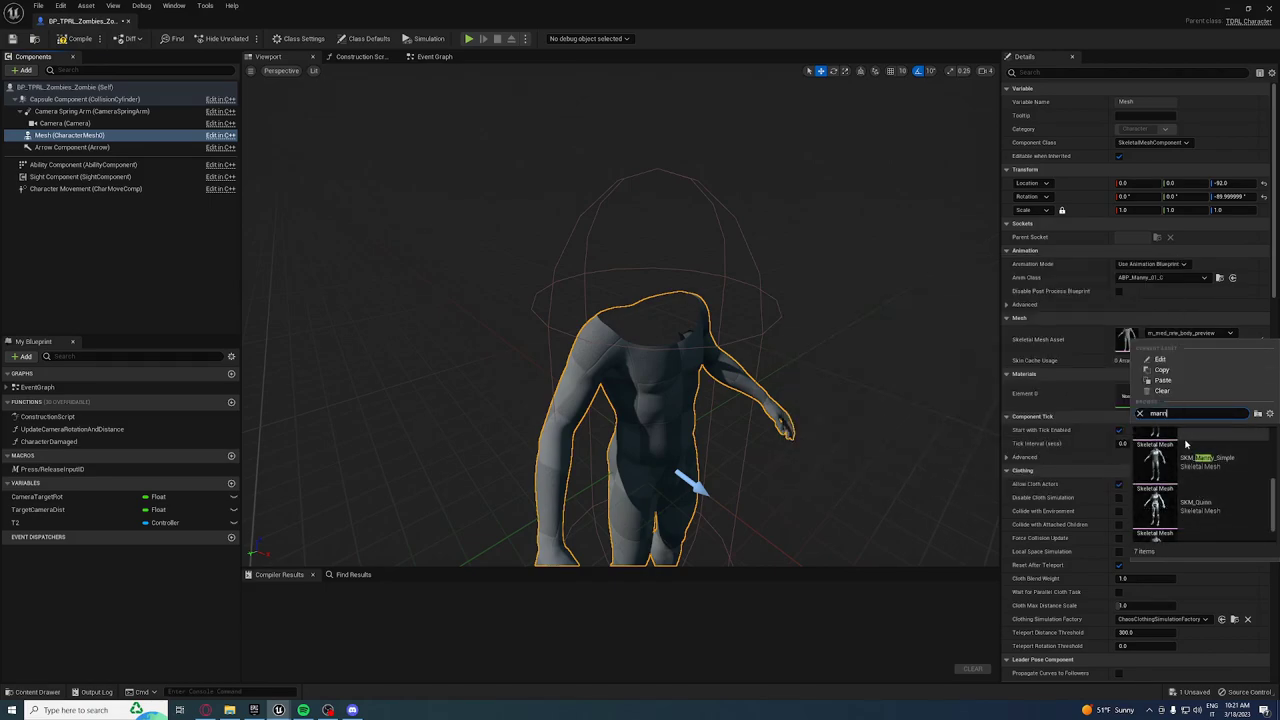
text(y)
click(1220, 441)
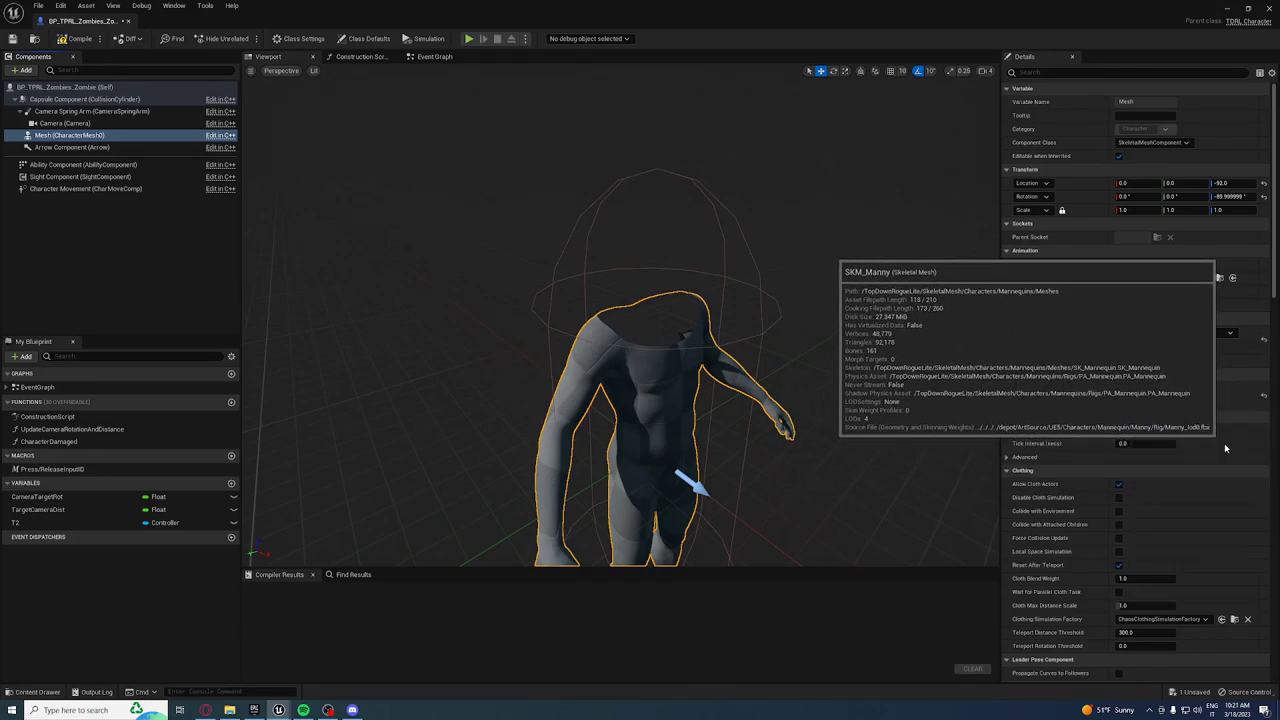
Compile, delete the erroring Set Leader Pose Component node, and close the blueprint
click(62, 42)
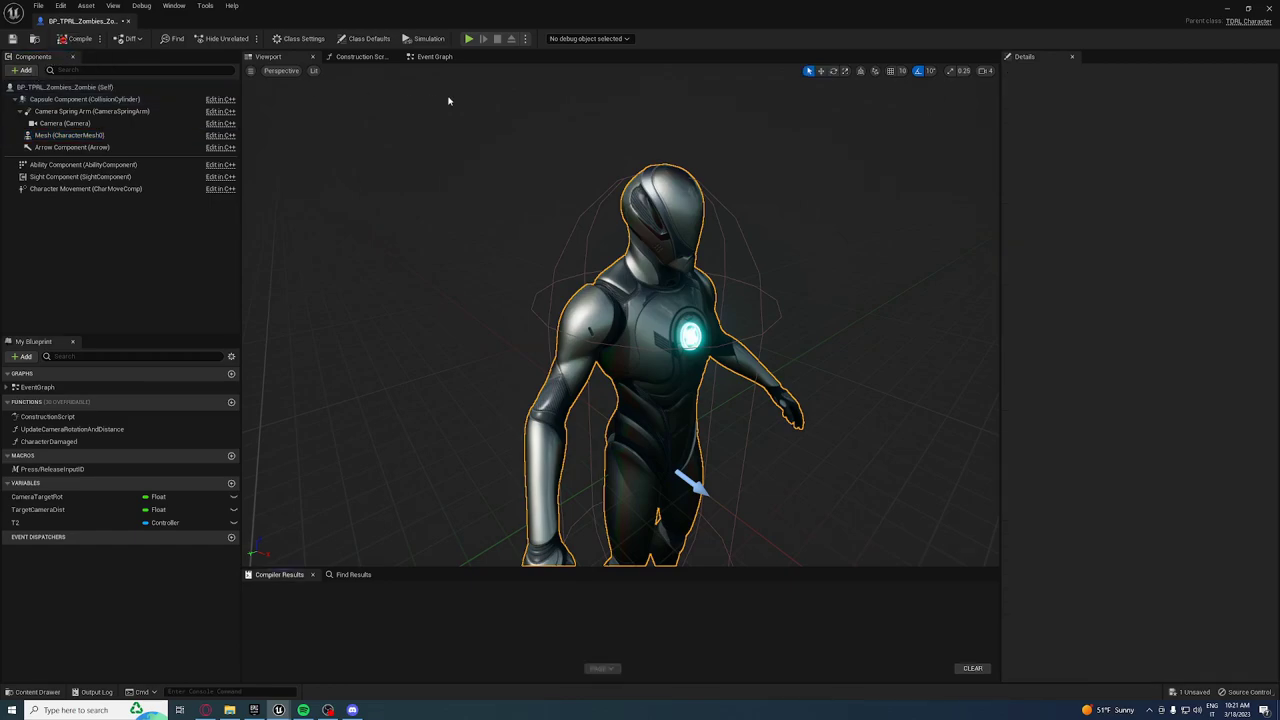
click(505, 594)
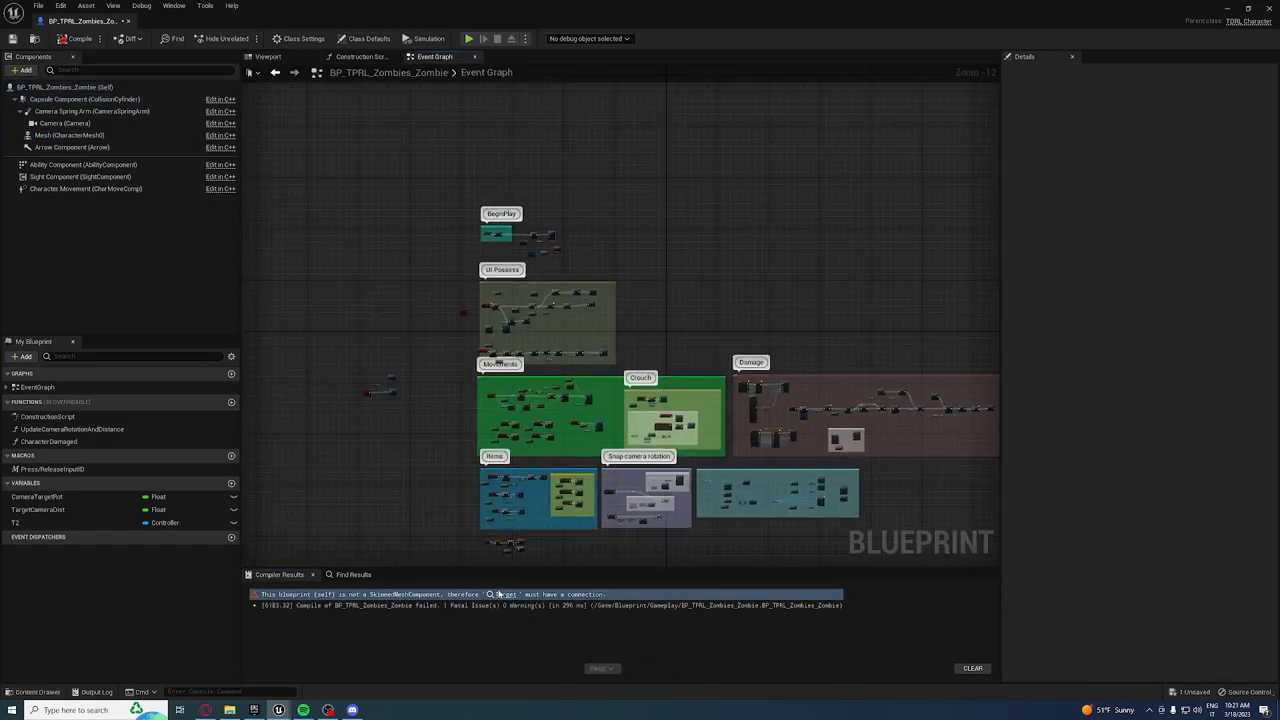
click(600, 325)
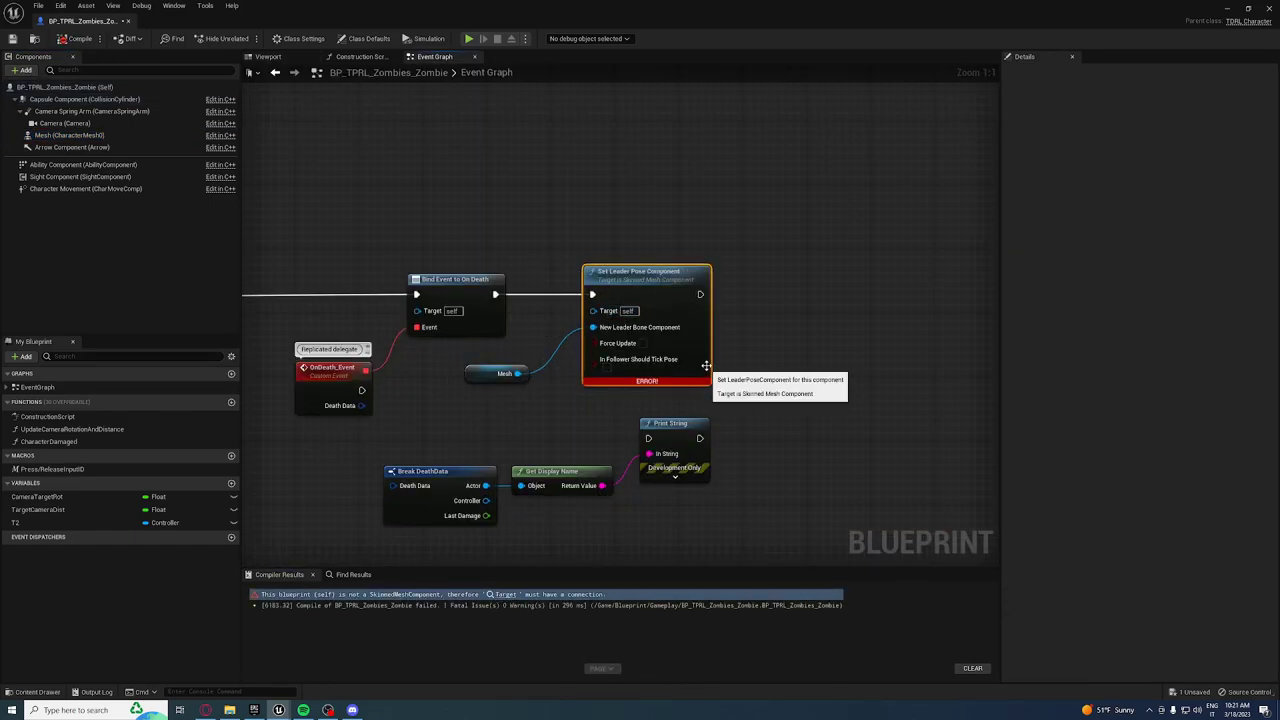
key(Delete)
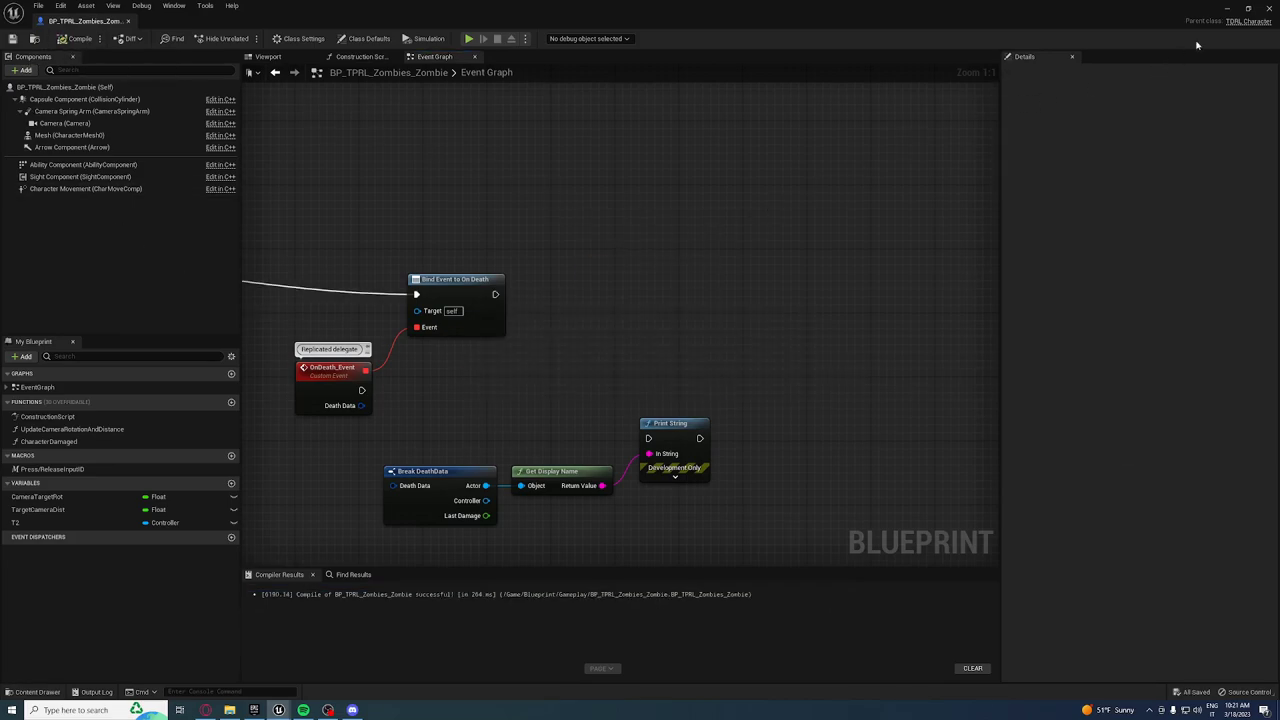
click(1267, 9)
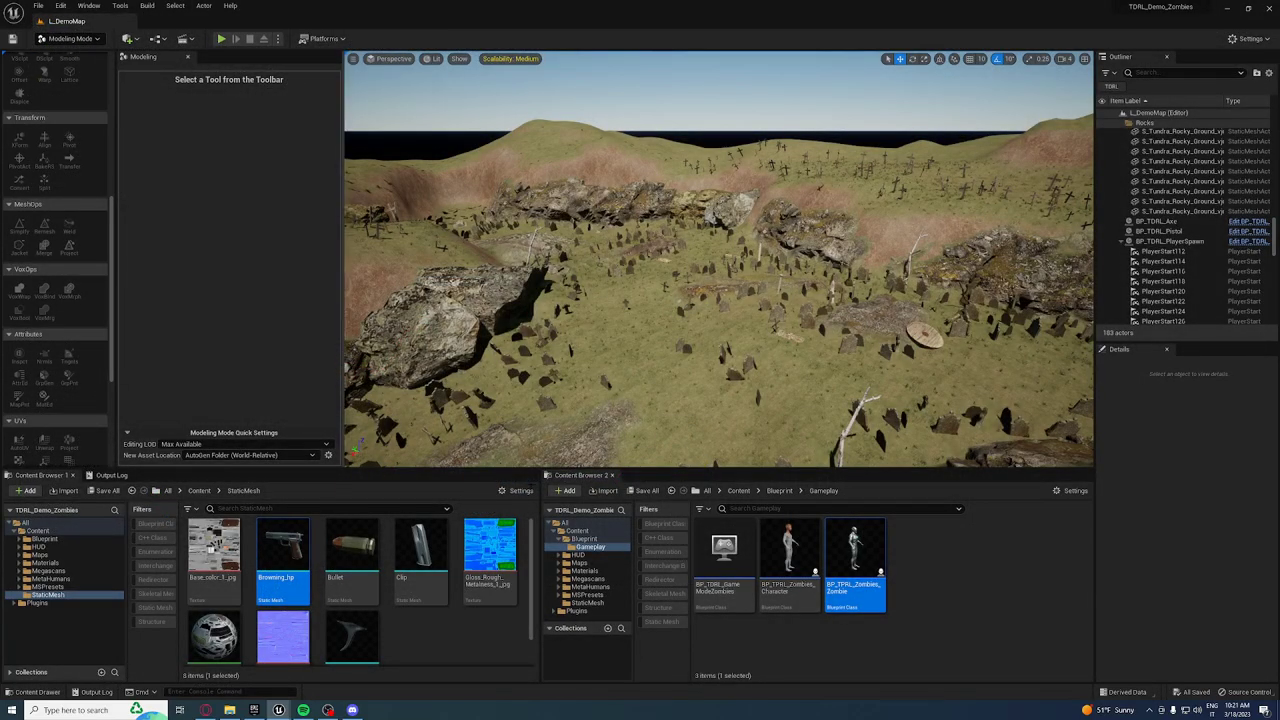
Place a BP_TPRL_Zombies_Zombie in the graveyard clearing of the level
right_drag(706, 298, 706, 340)
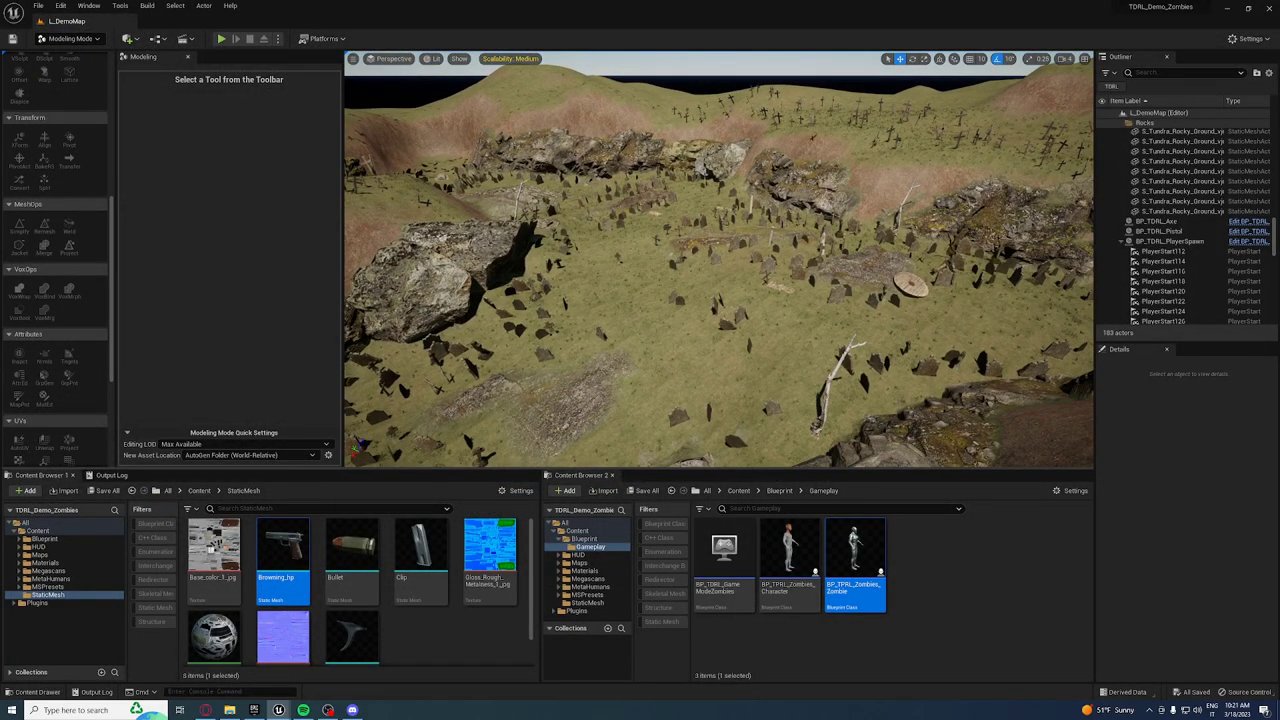
mouse_move(760, 445)
right_down()
mouse_move(929, 389)
mouse_move(900, 420)
mouse_move(807, 381)
mouse_move(541, 370)
right_up()
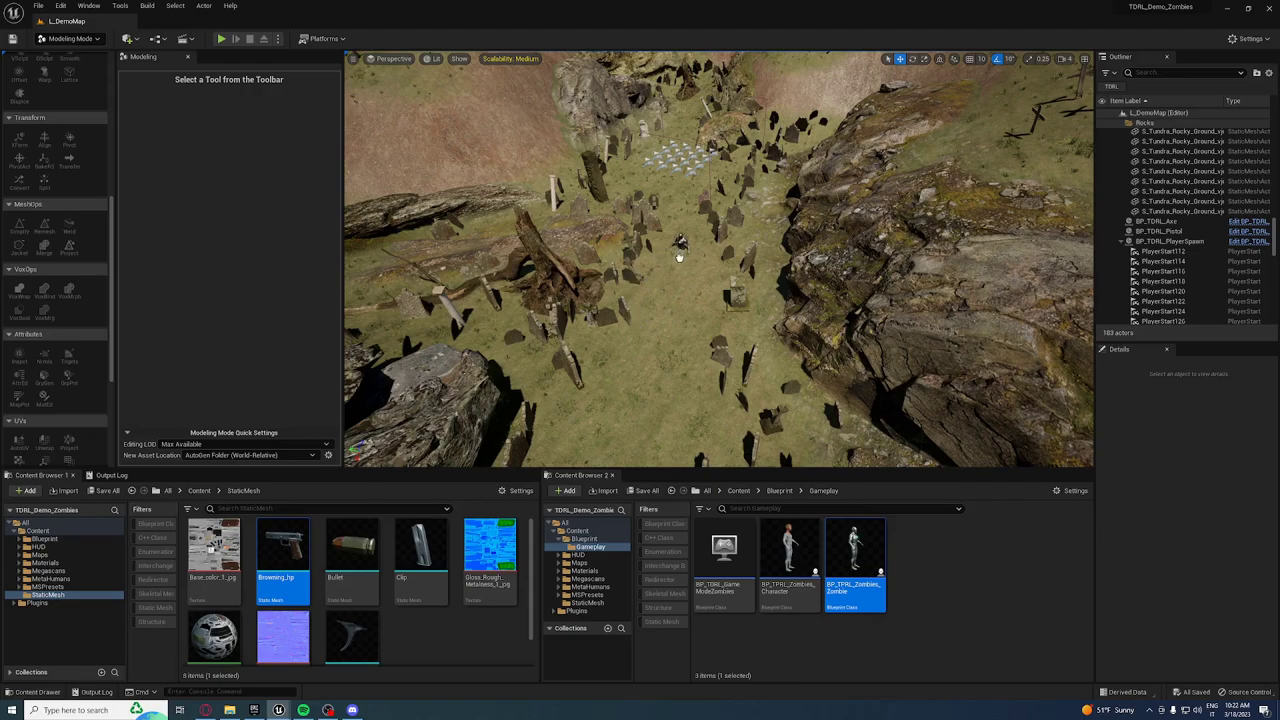
mouse_move(679, 257)
mouse_down()
mouse_move(679, 245)
mouse_move(720, 262)
mouse_up()
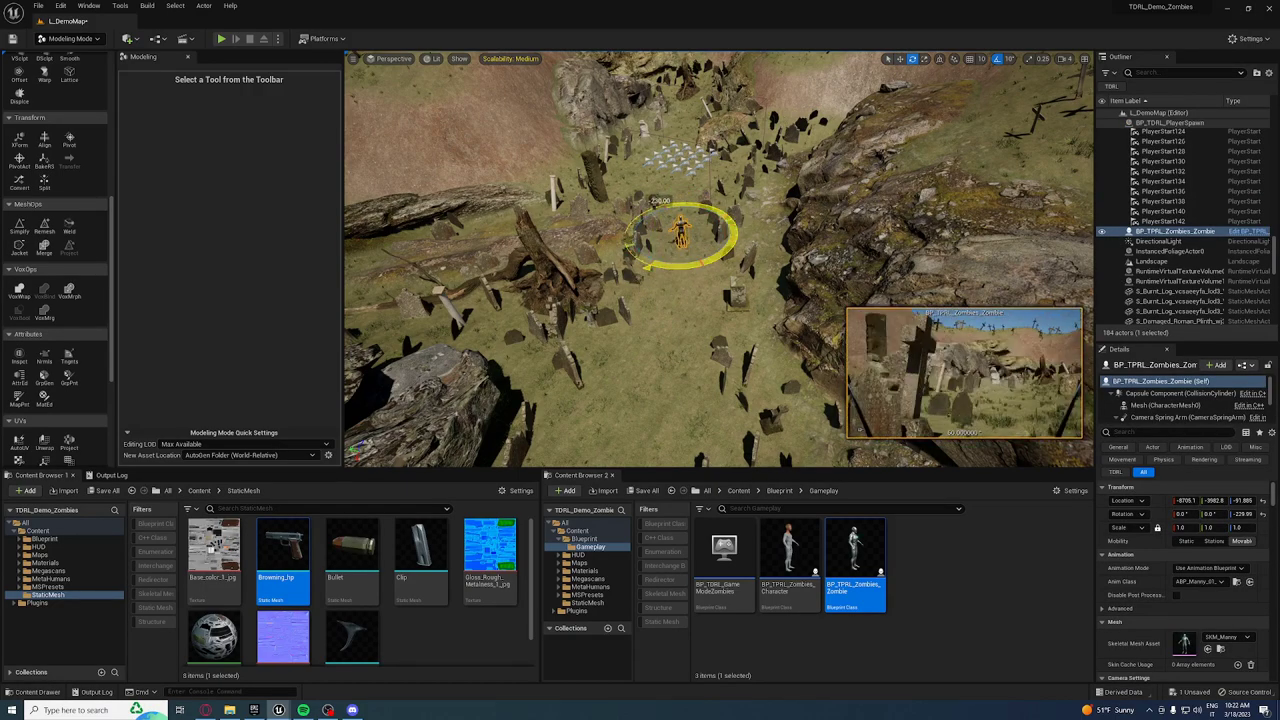
Play-test the level, walking the player forward and left past the zombie
click(218, 39)
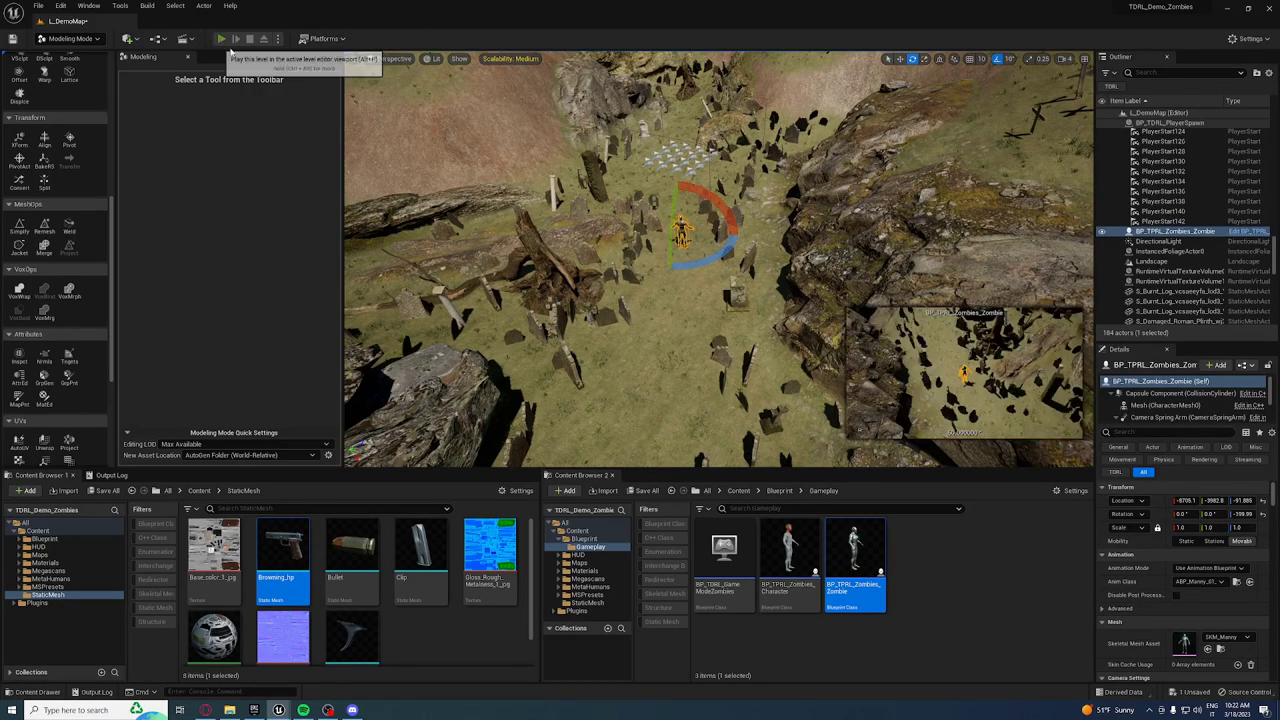
key(w)
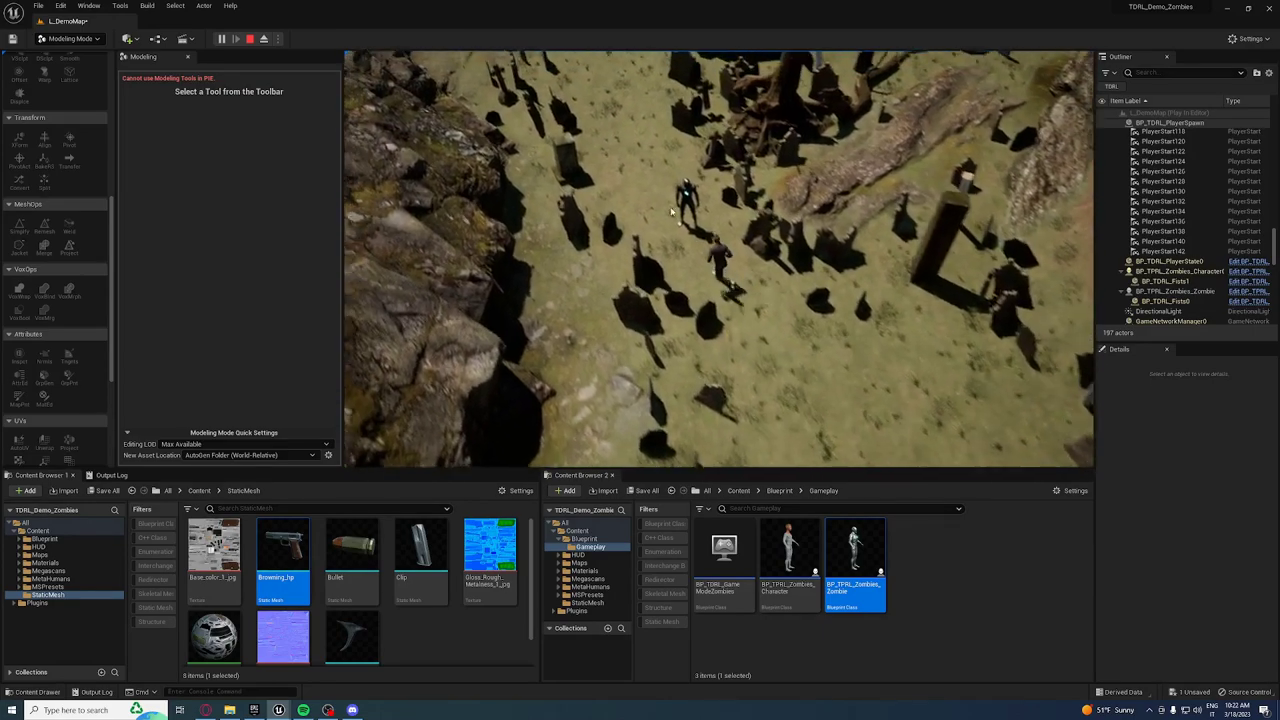
key(w)
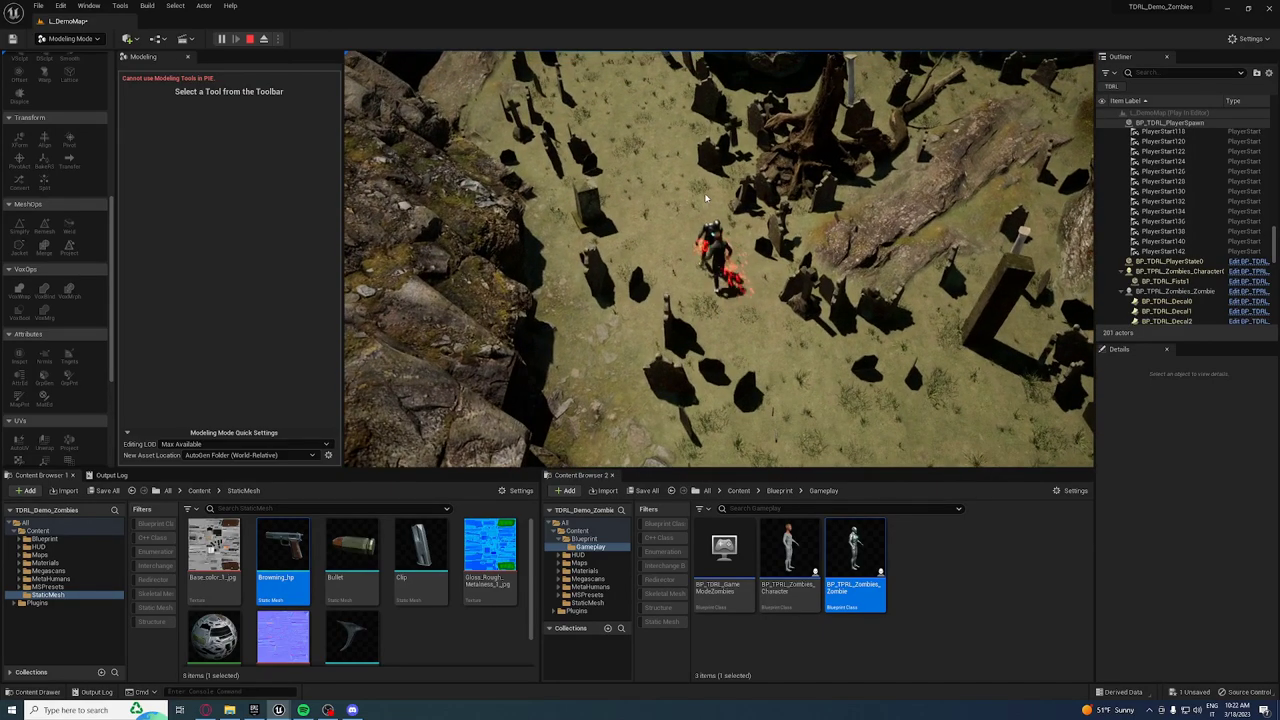
key(w)
key(w)
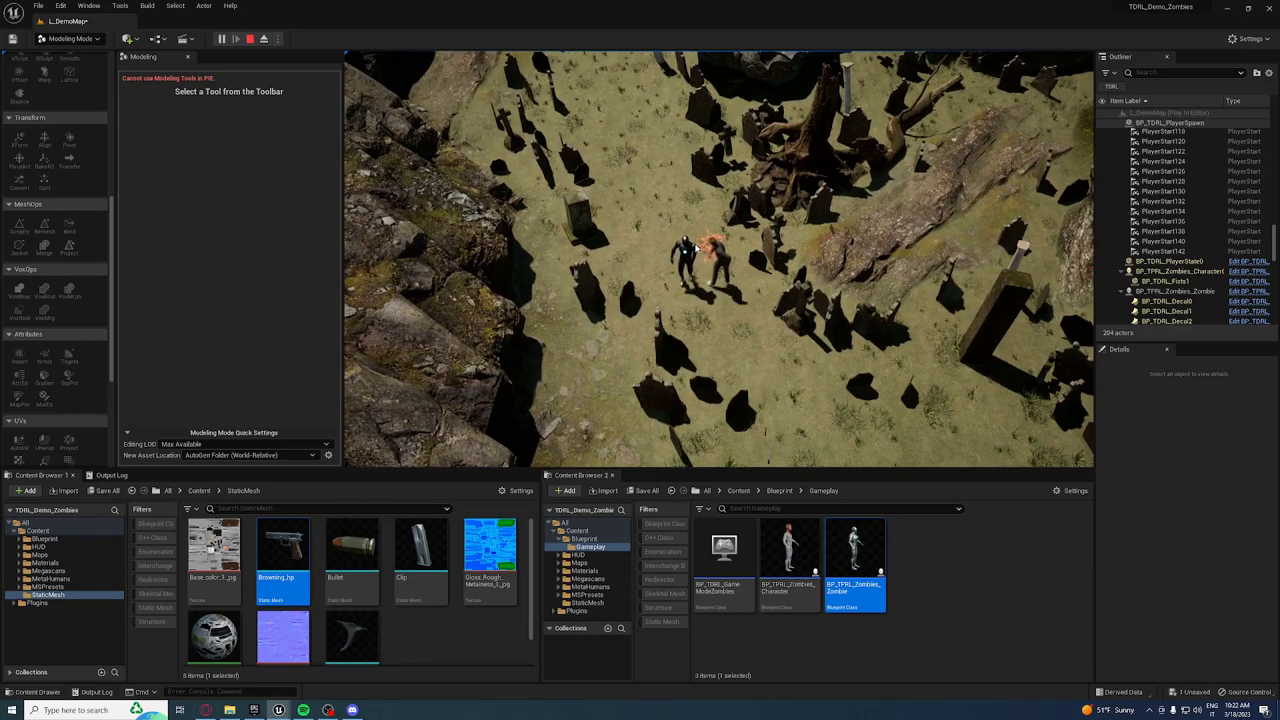
key(a)
key(w)
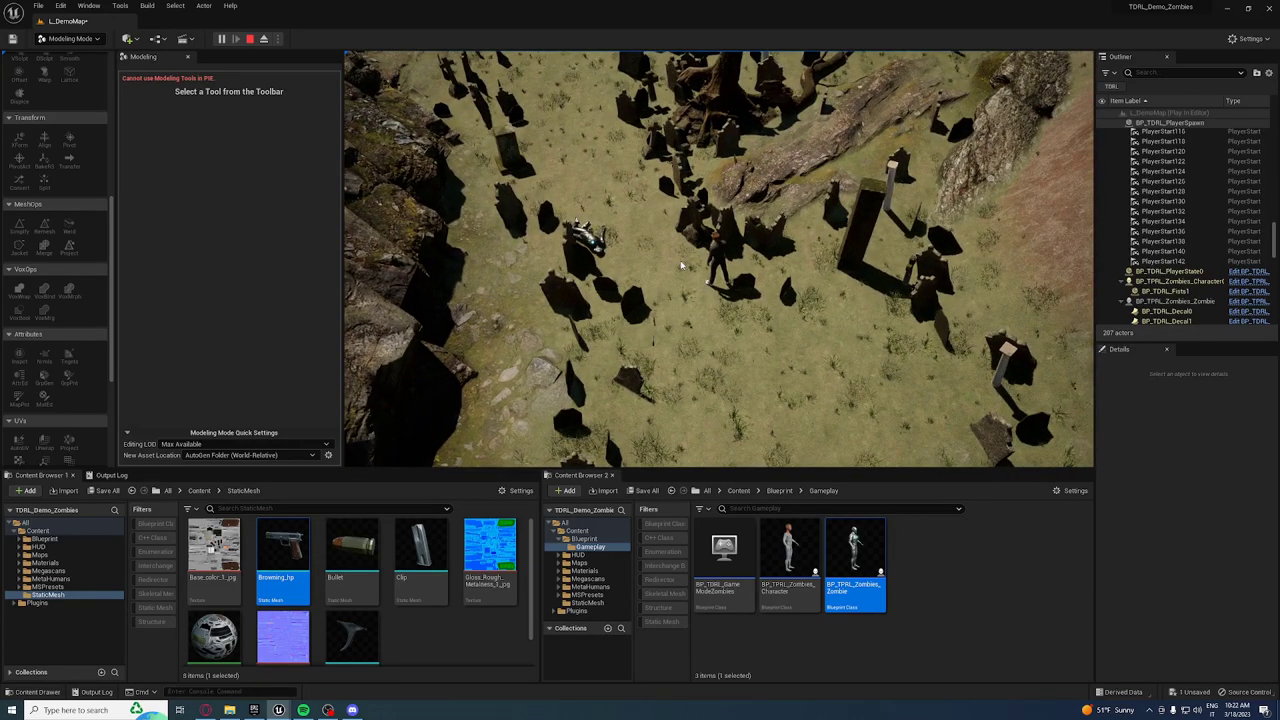
Stop the play-test and create a new folder named AI inside Blueprint
key(Escape)
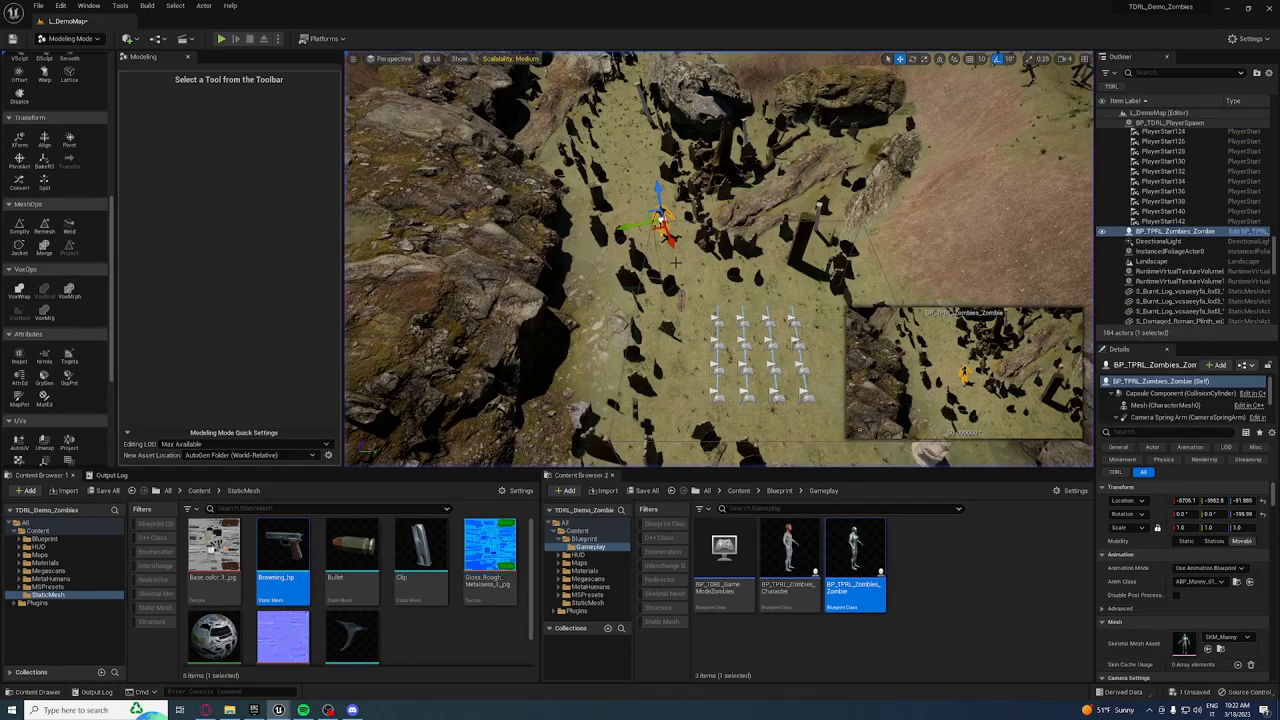
click(678, 418)
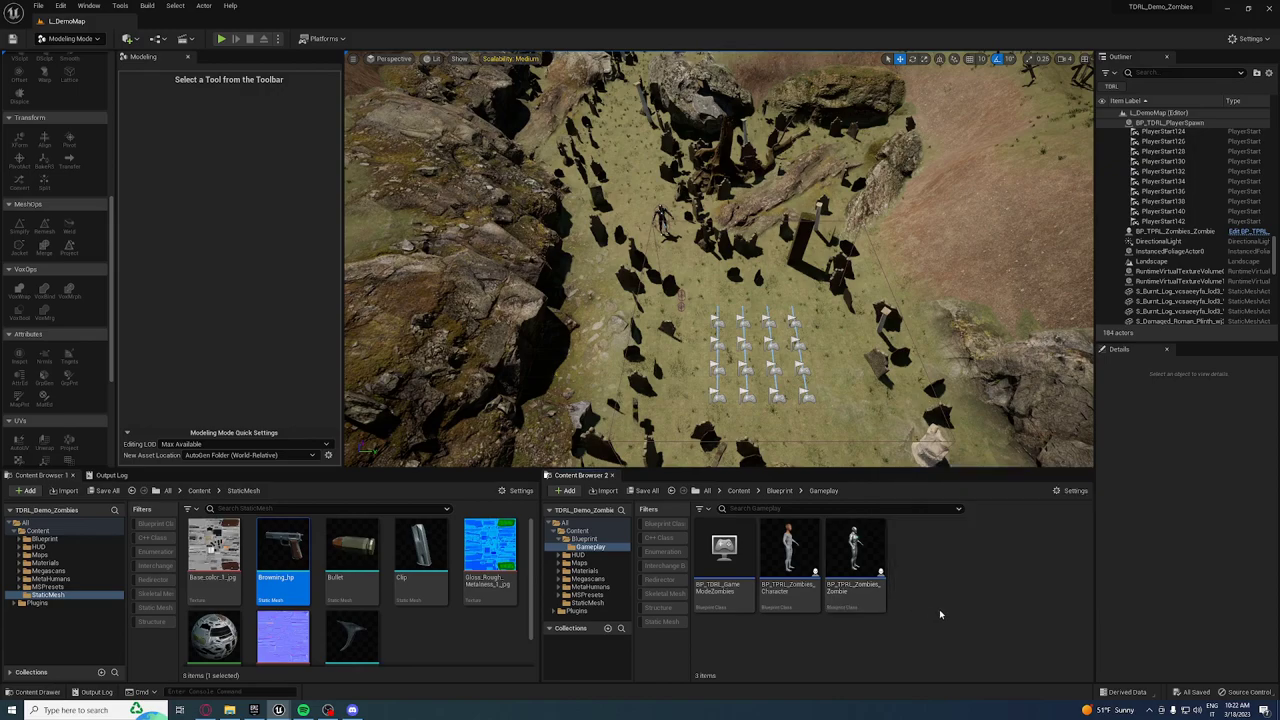
click(776, 491)
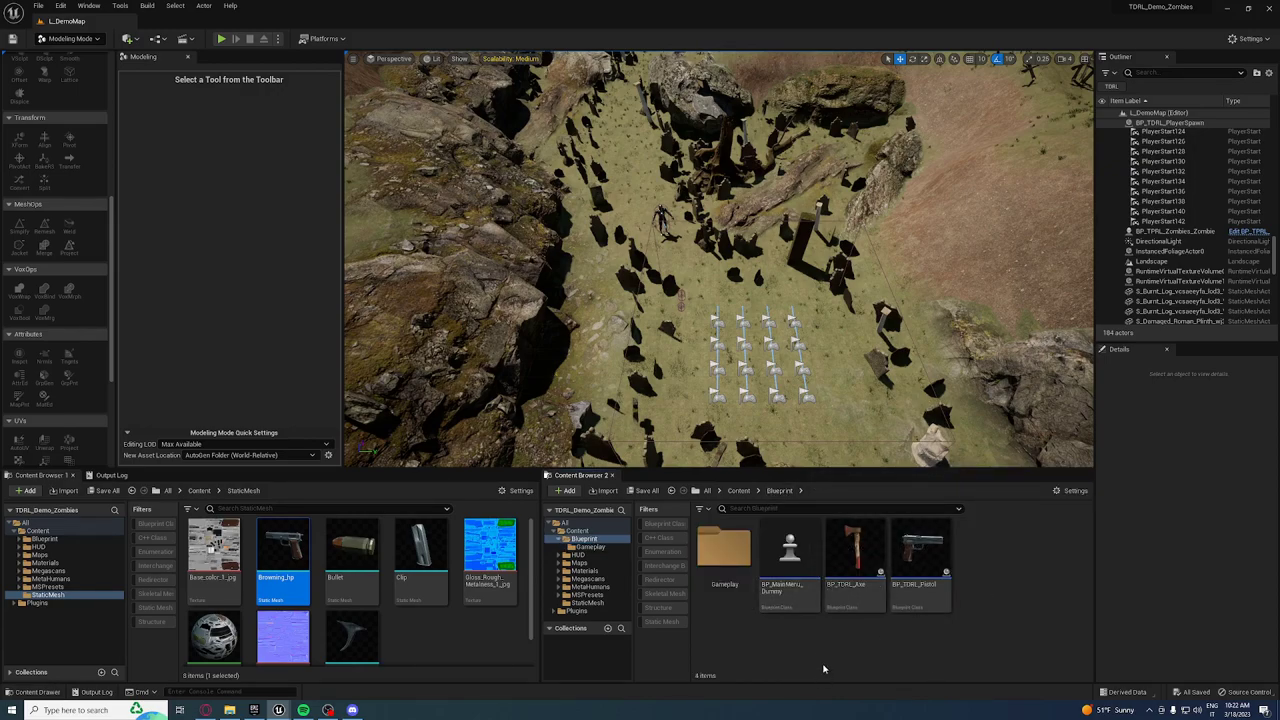
right_click(824, 668)
click(860, 333)
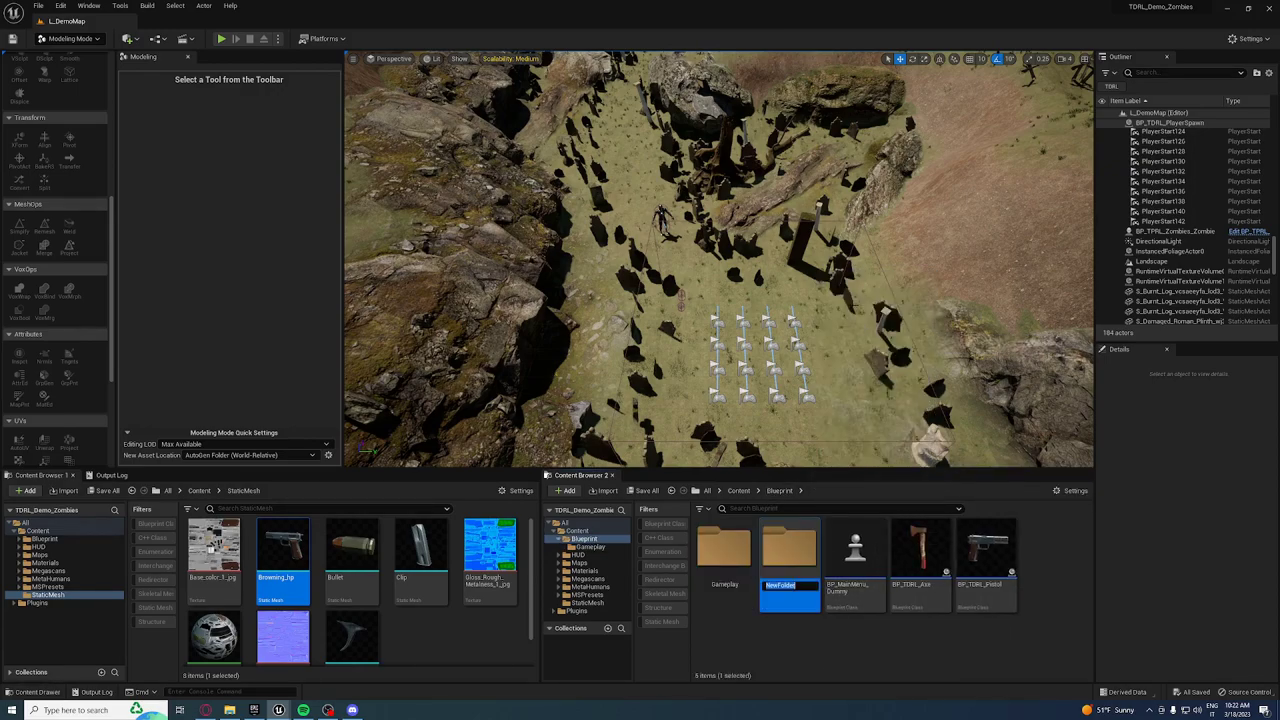
text(AI)
key(Return)
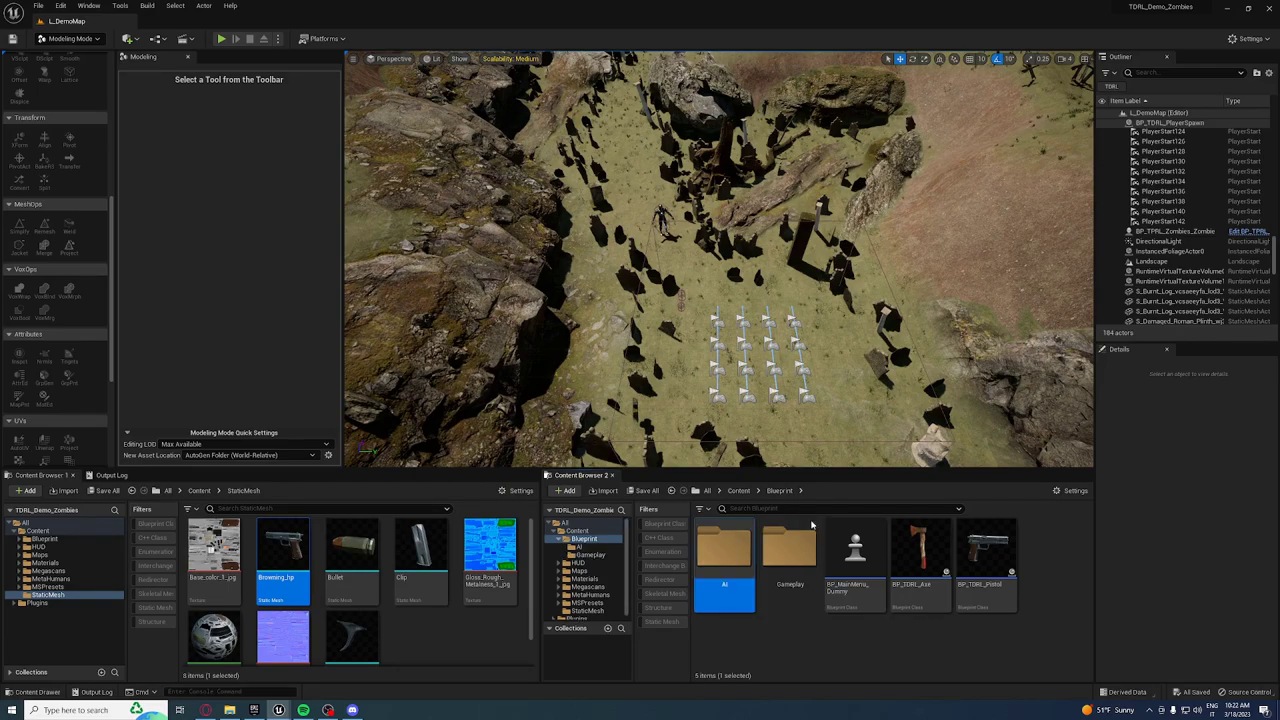
Move BP_TPRL_Zombies_Zombie from Gameplay into the new AI folder
click(781, 573)
double_click(781, 573)
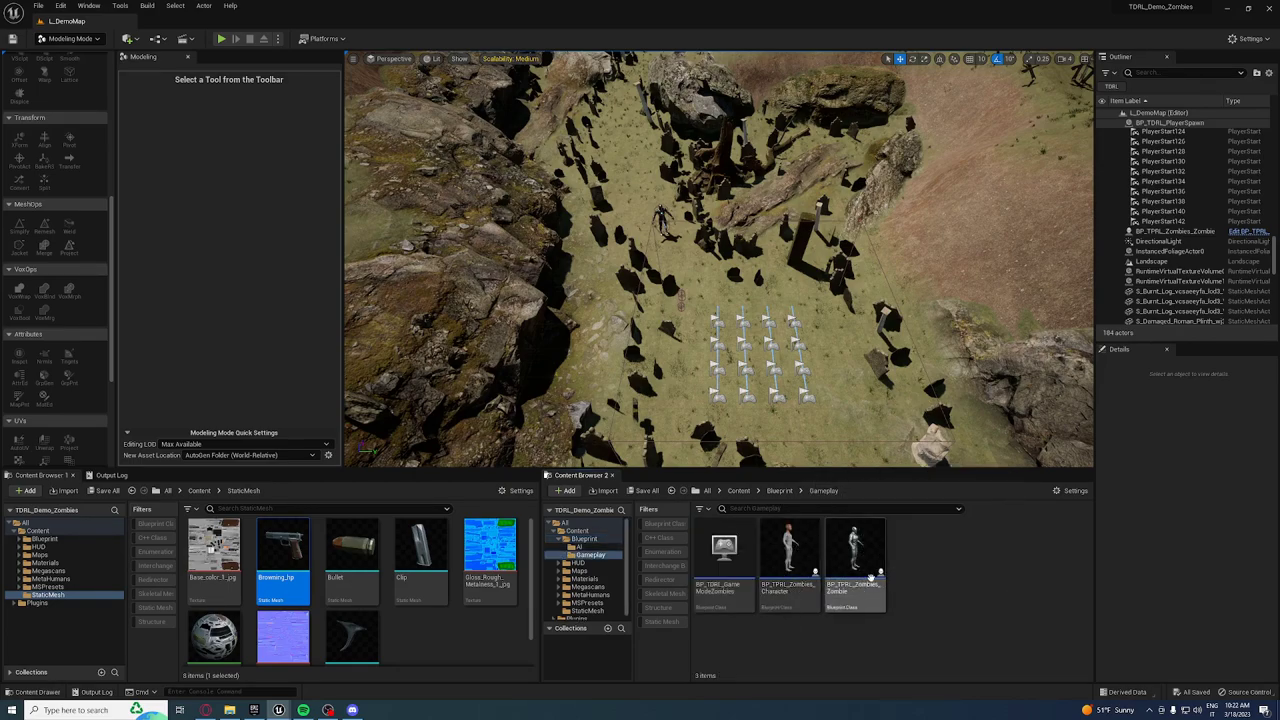
click(862, 565)
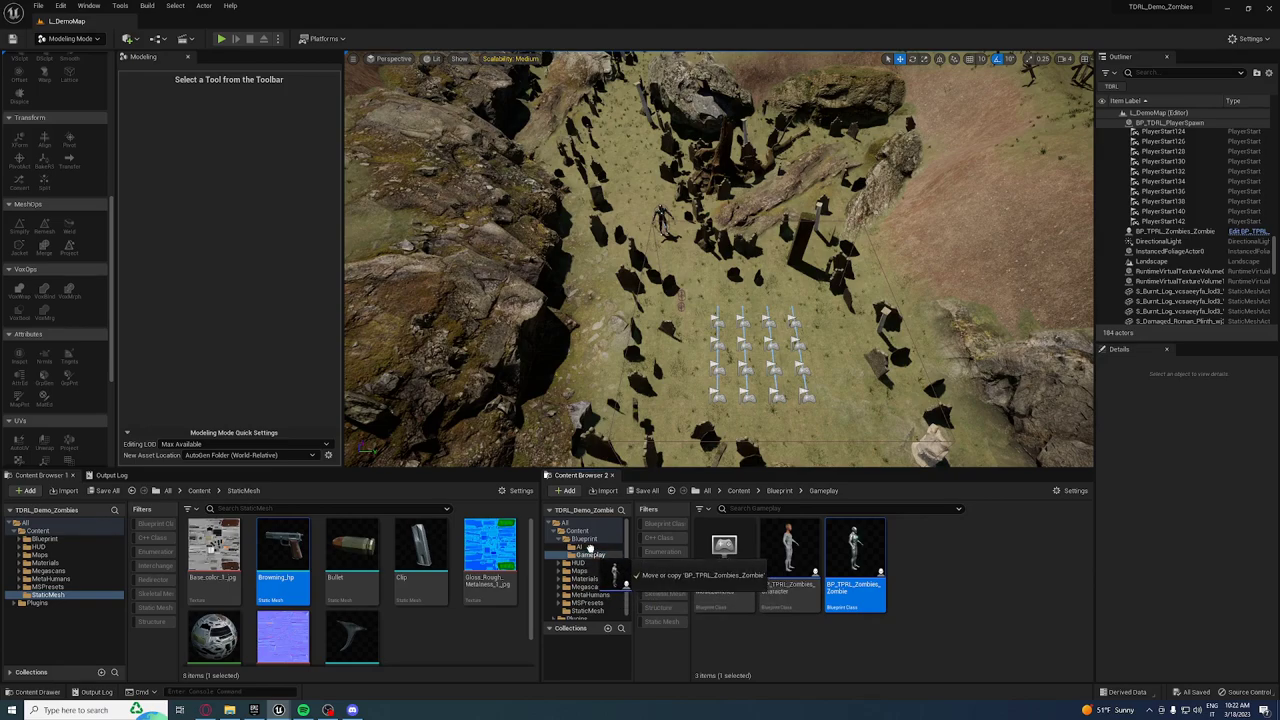
drag(862, 565, 590, 551)
click(634, 567)
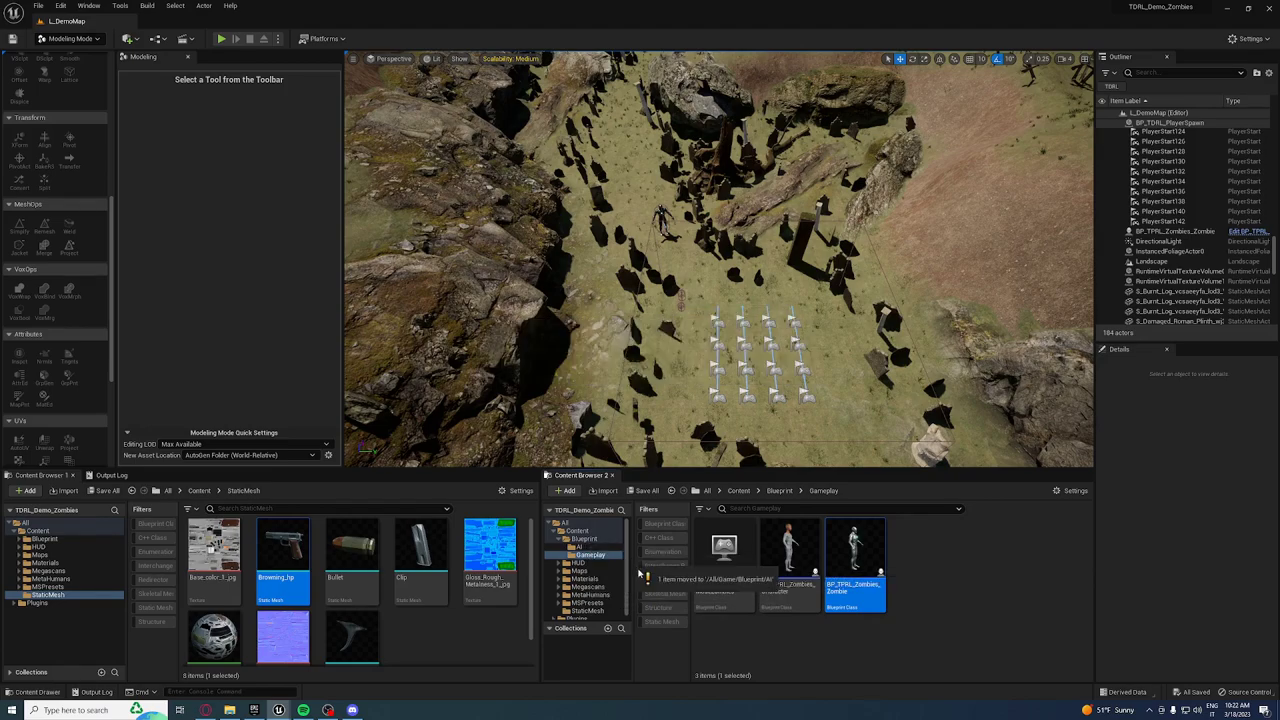
click(781, 491)
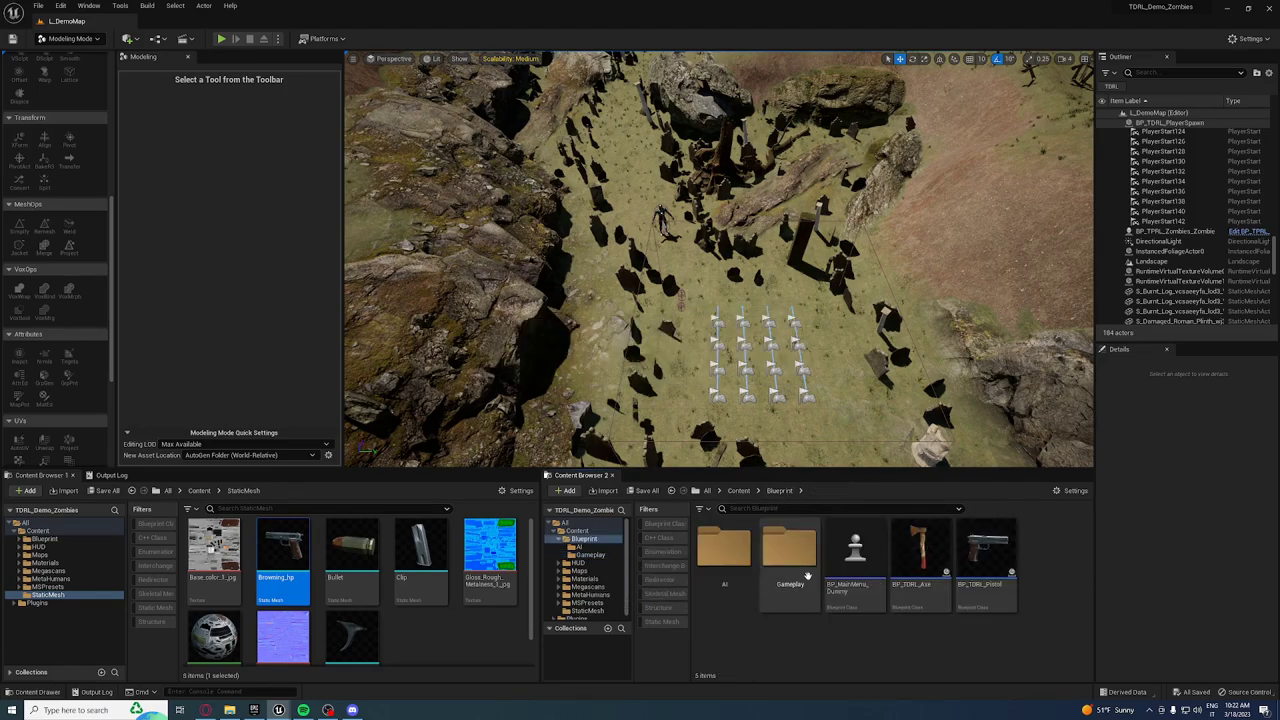
Copy BP_TDRL_NPCController_Default from the plugin's Blueprints > AI > Controllers into the project's AI folder
click(588, 549)
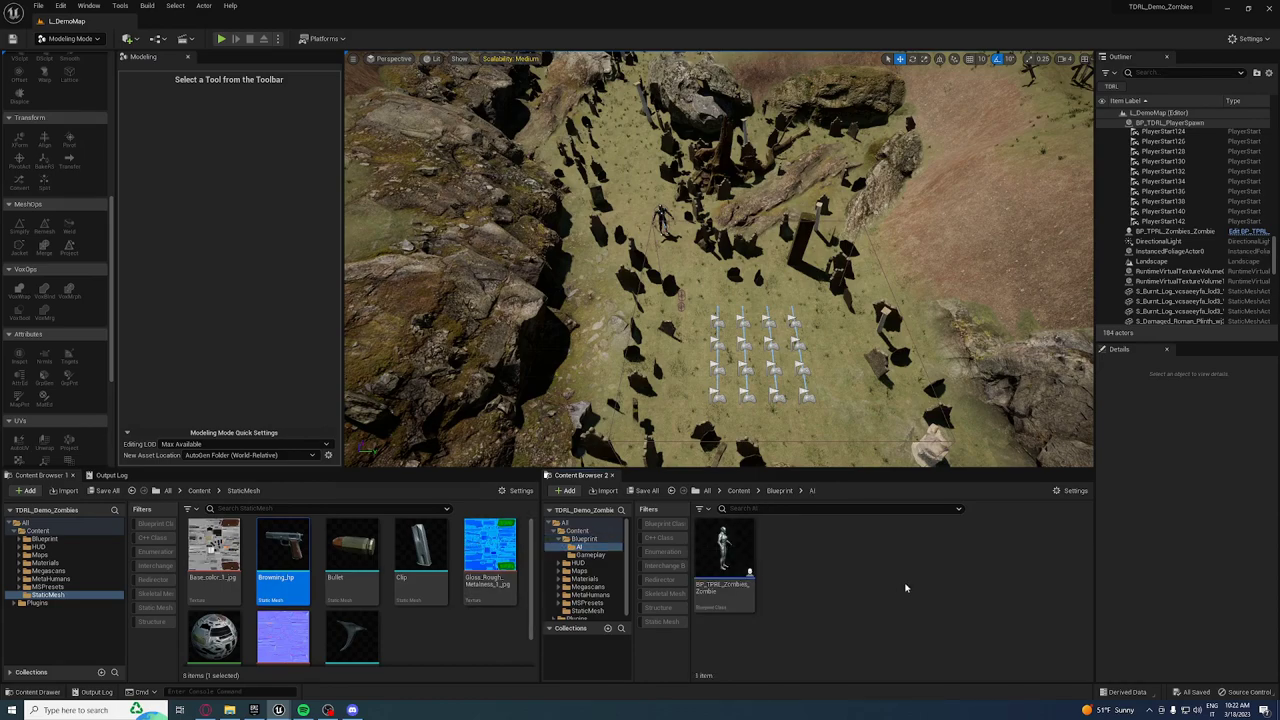
click(37, 603)
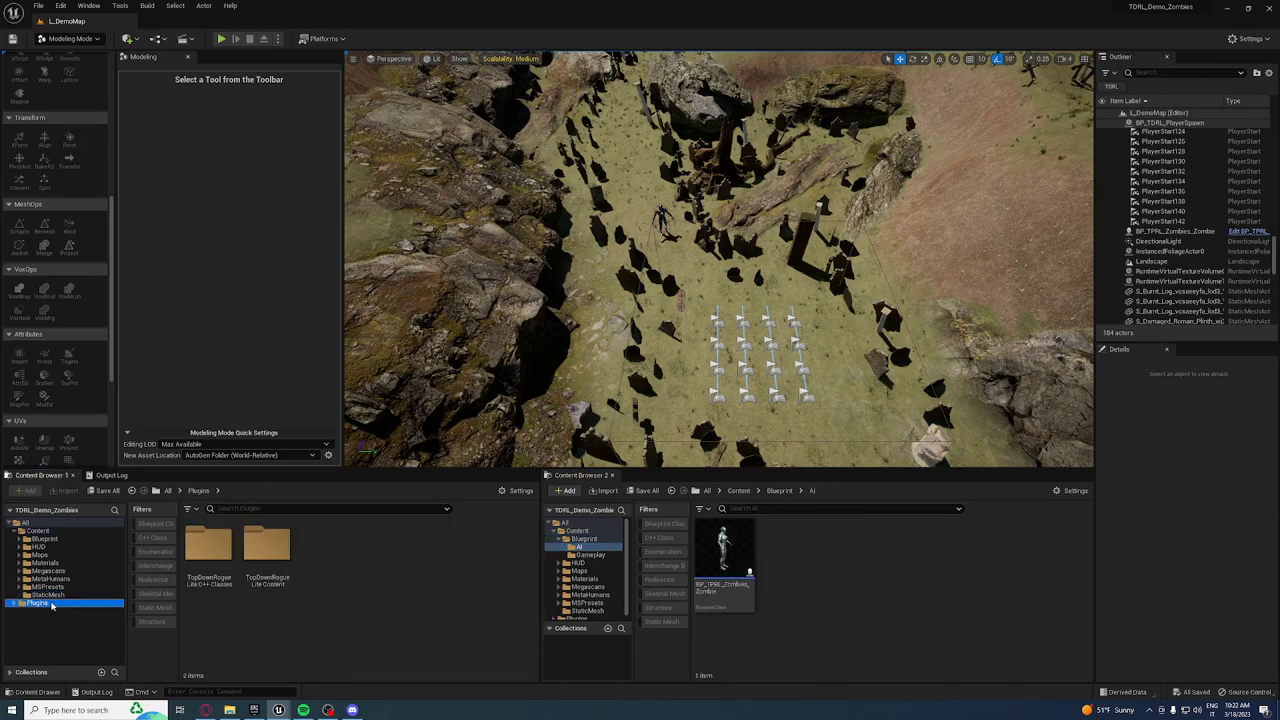
double_click(283, 555)
scroll(300, 590, down, 1)
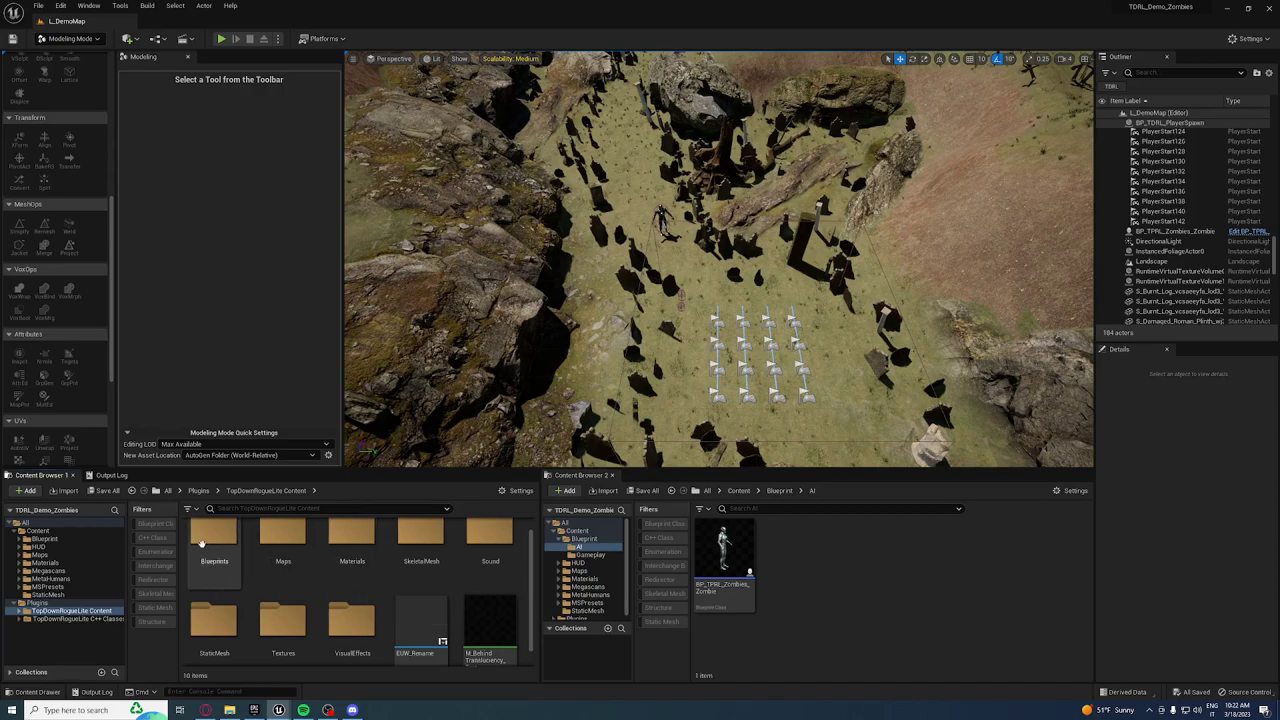
double_click(214, 545)
double_click(214, 545)
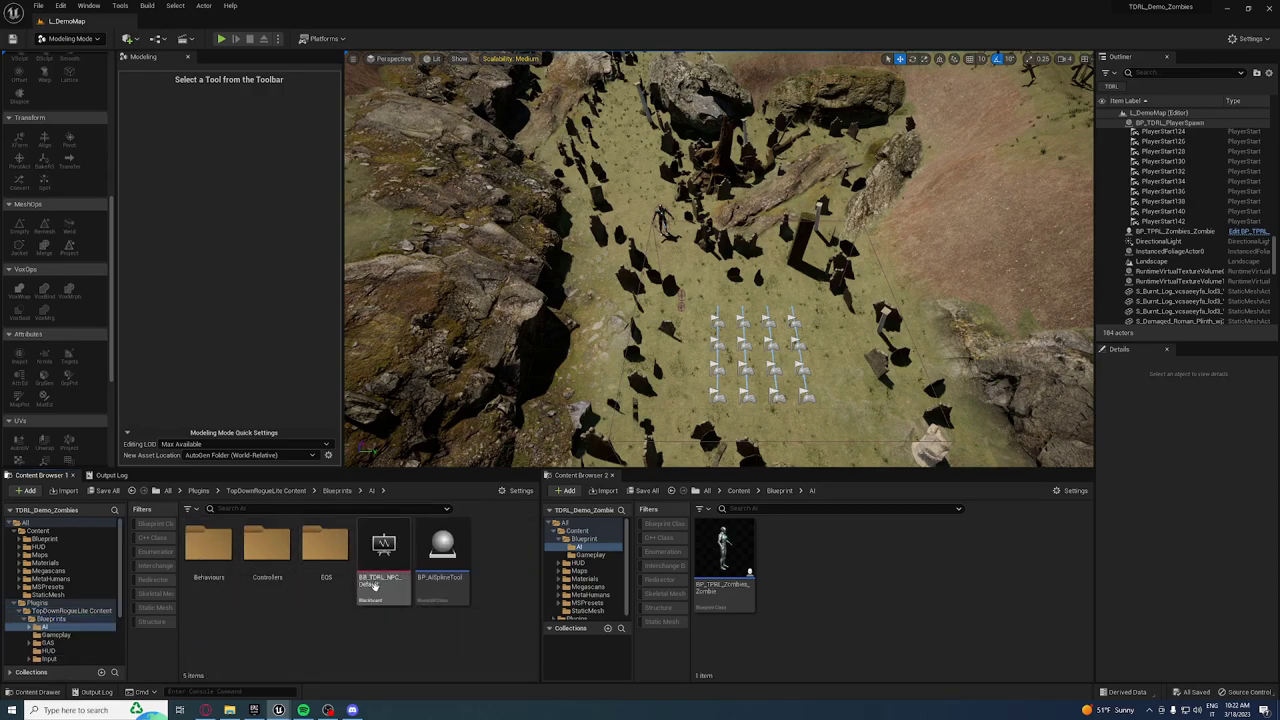
click(266, 592)
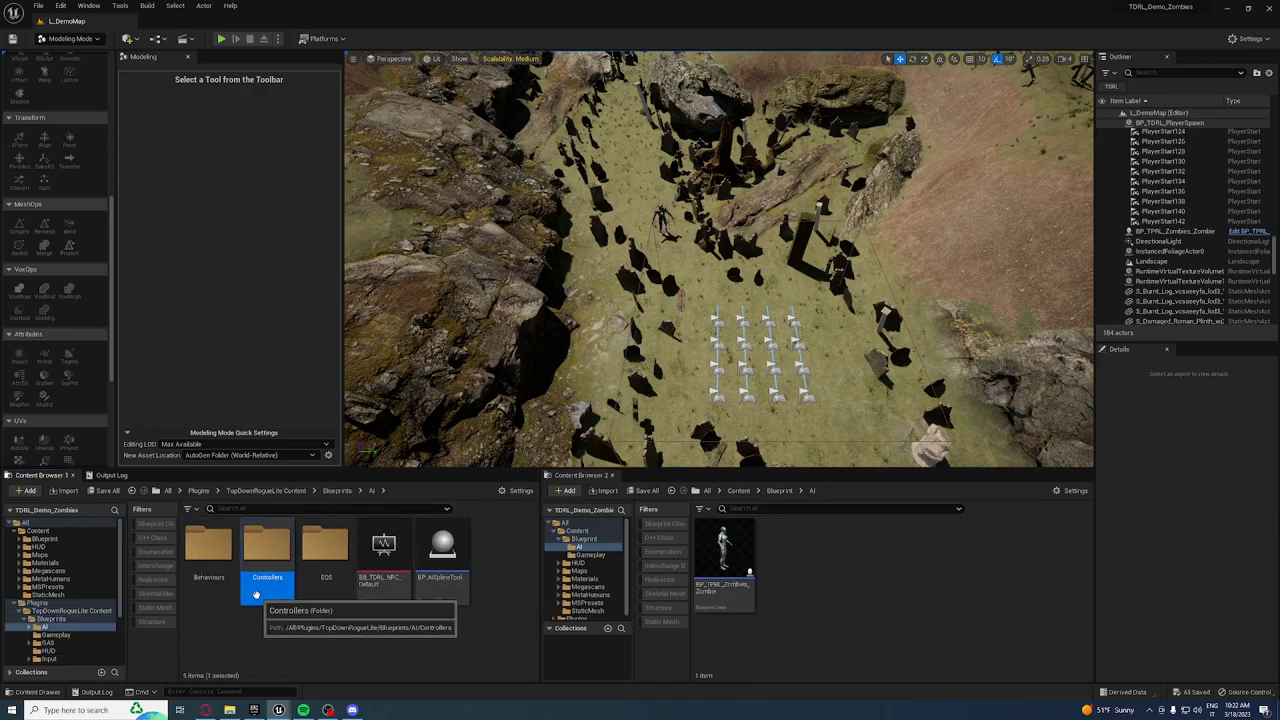
double_click(266, 594)
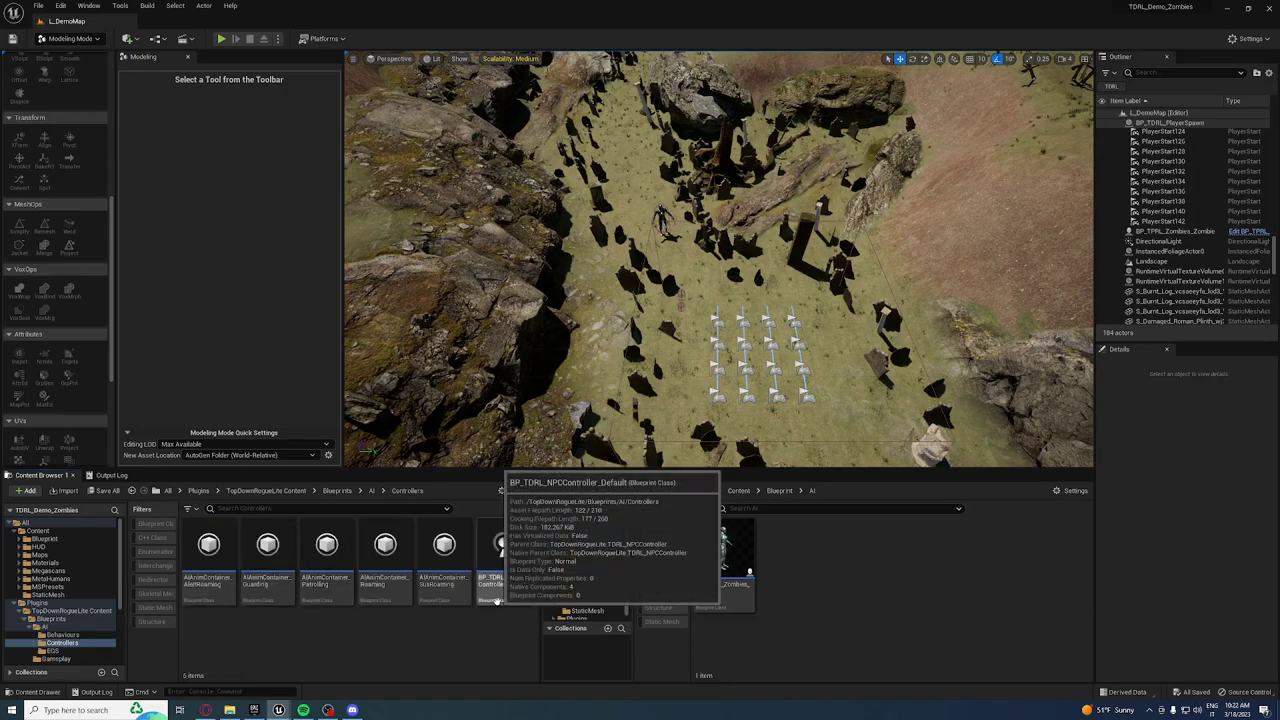
click(496, 598)
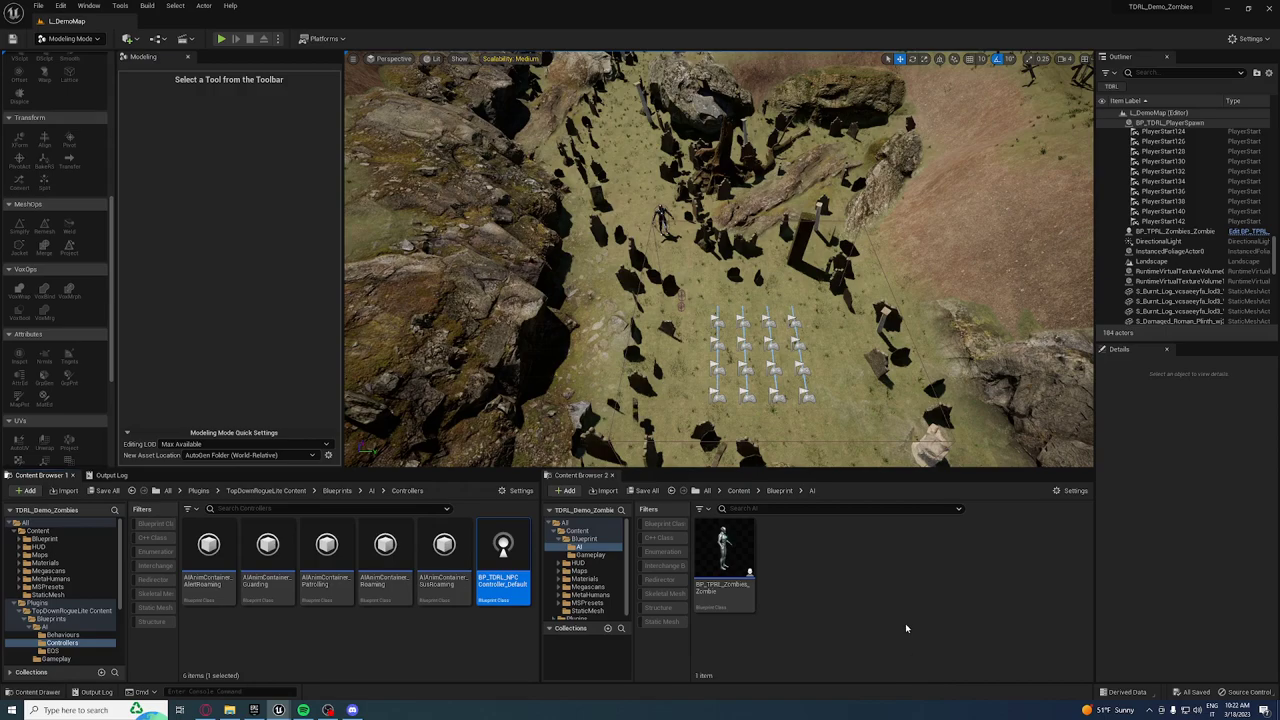
key(ctrl+v)
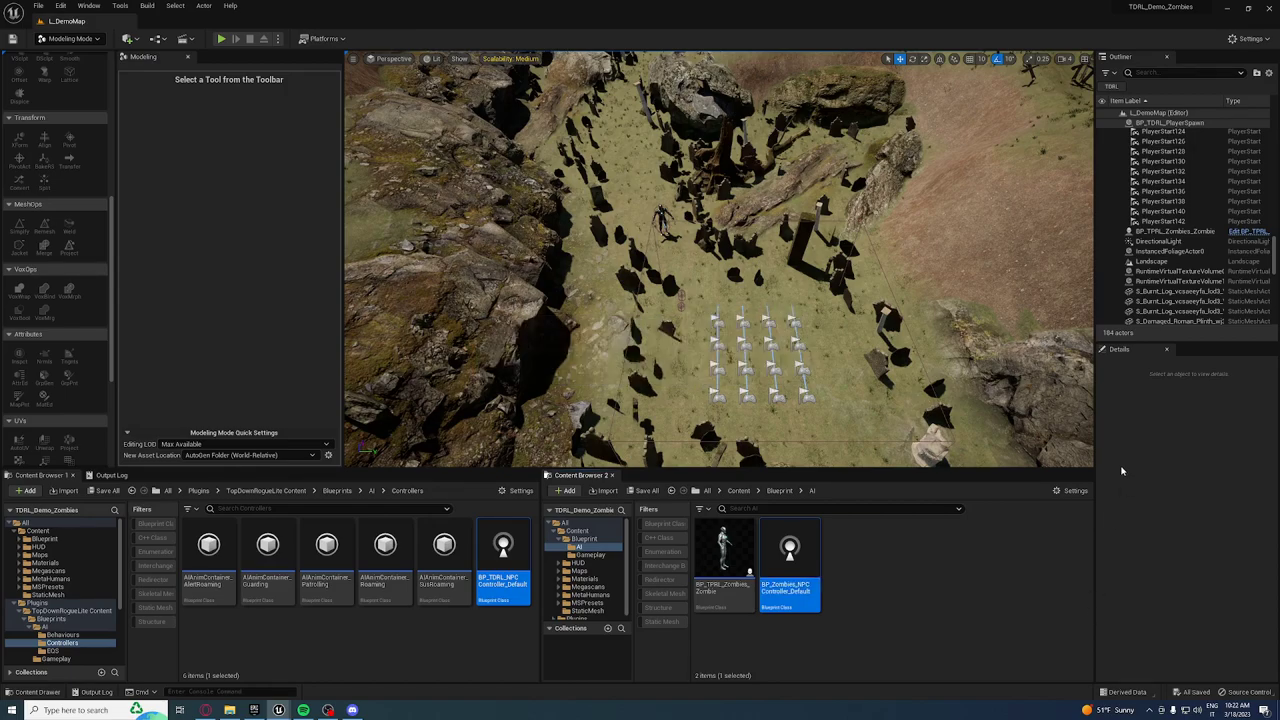
Inspect the event graph of the copied zombie NPC controller, then close it
double_click(784, 557)
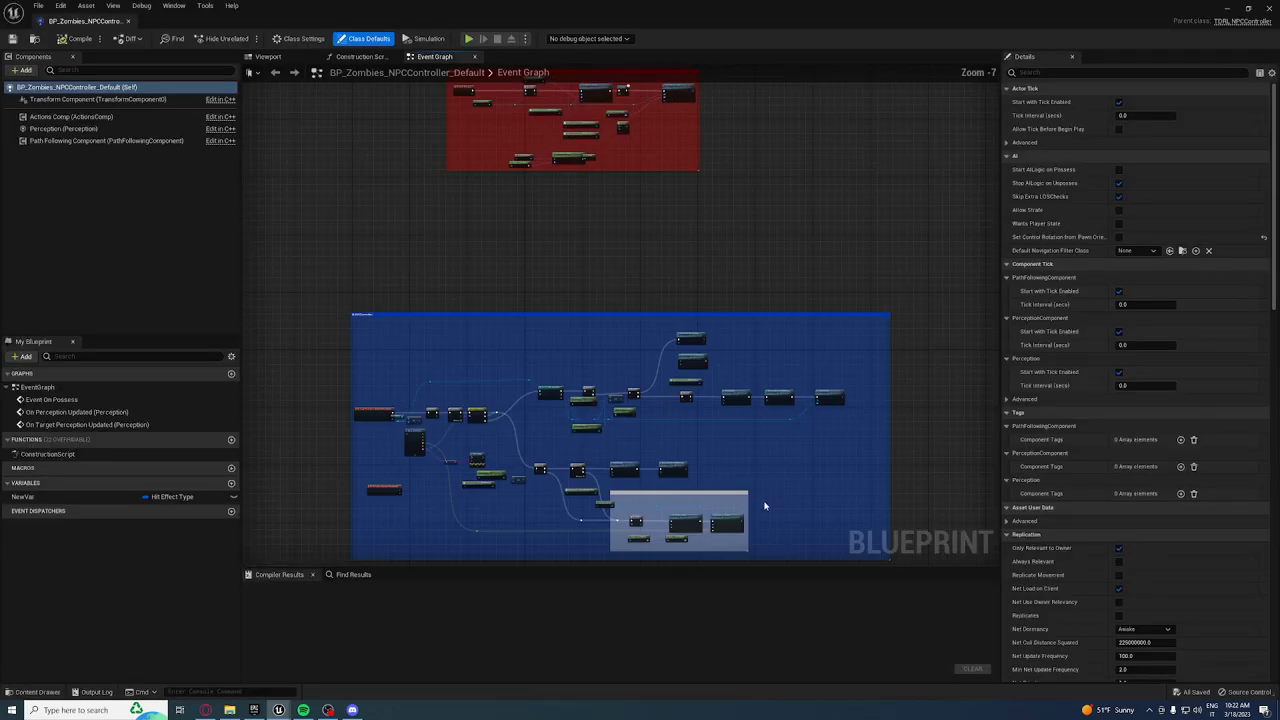
right_drag(670, 290, 832, 188)
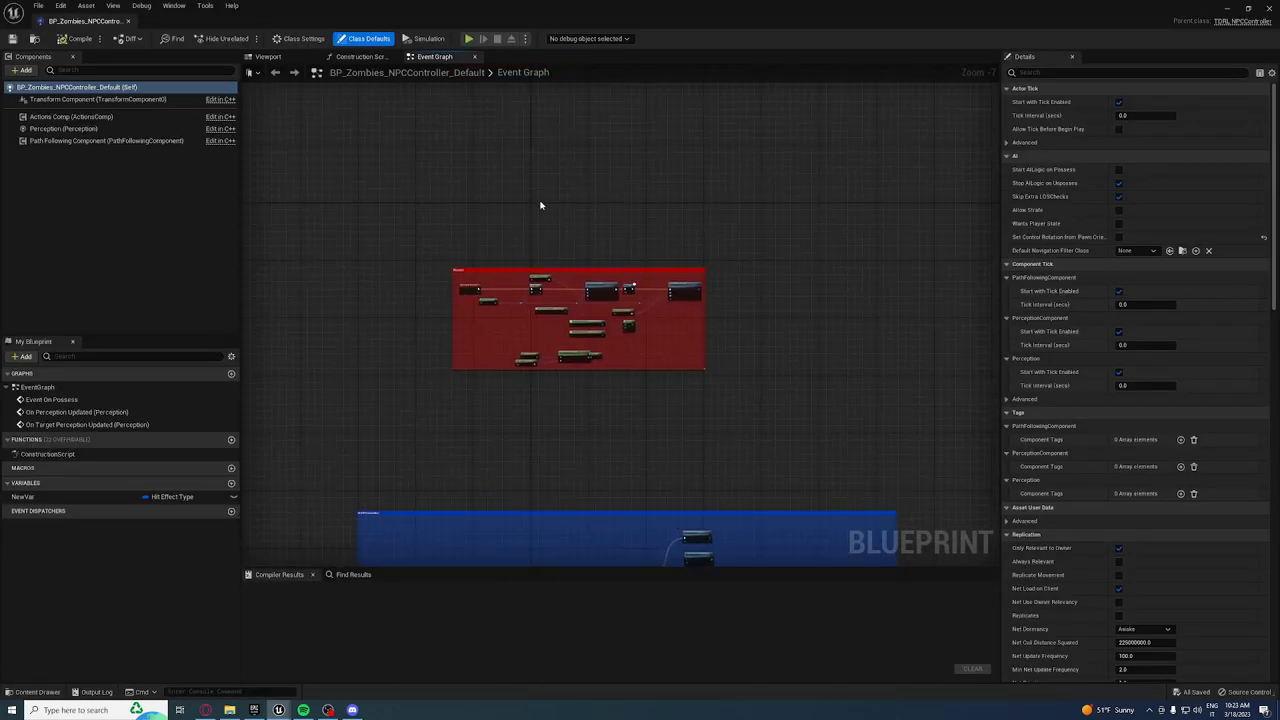
scroll(874, 300, down, 3)
right_drag(874, 300, 674, 337)
scroll(674, 337, down, 2)
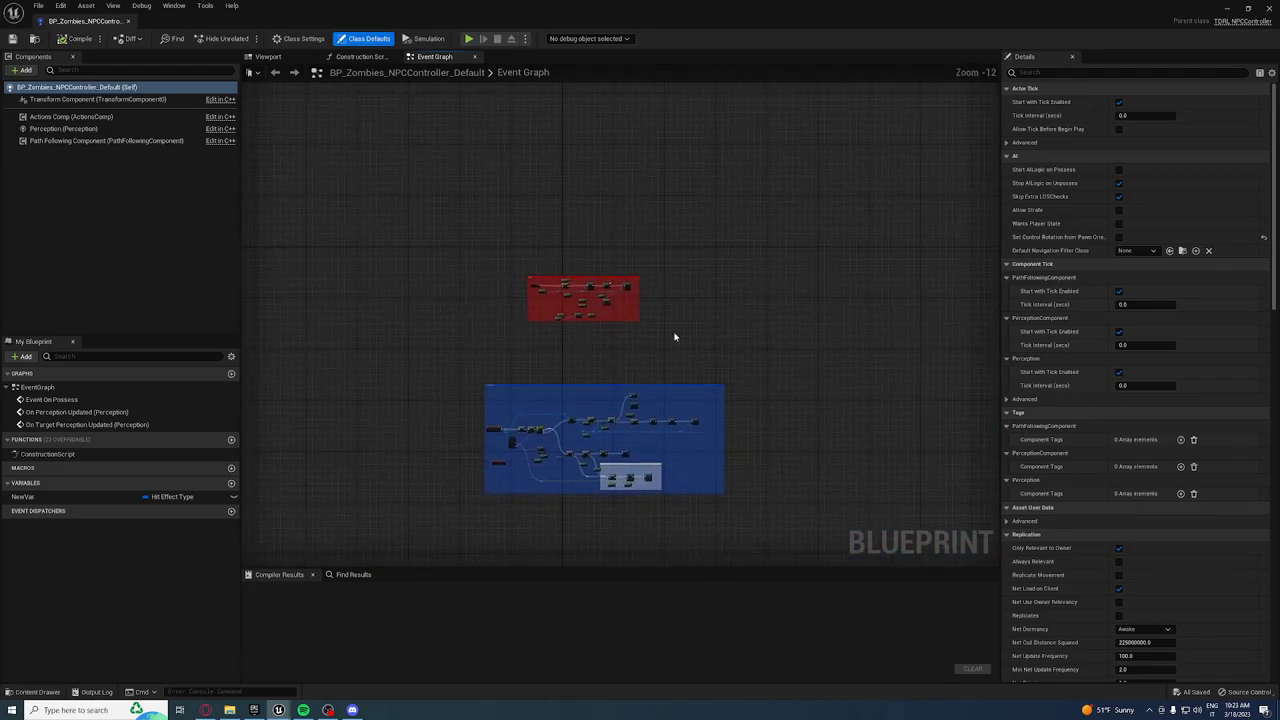
click(1270, 8)
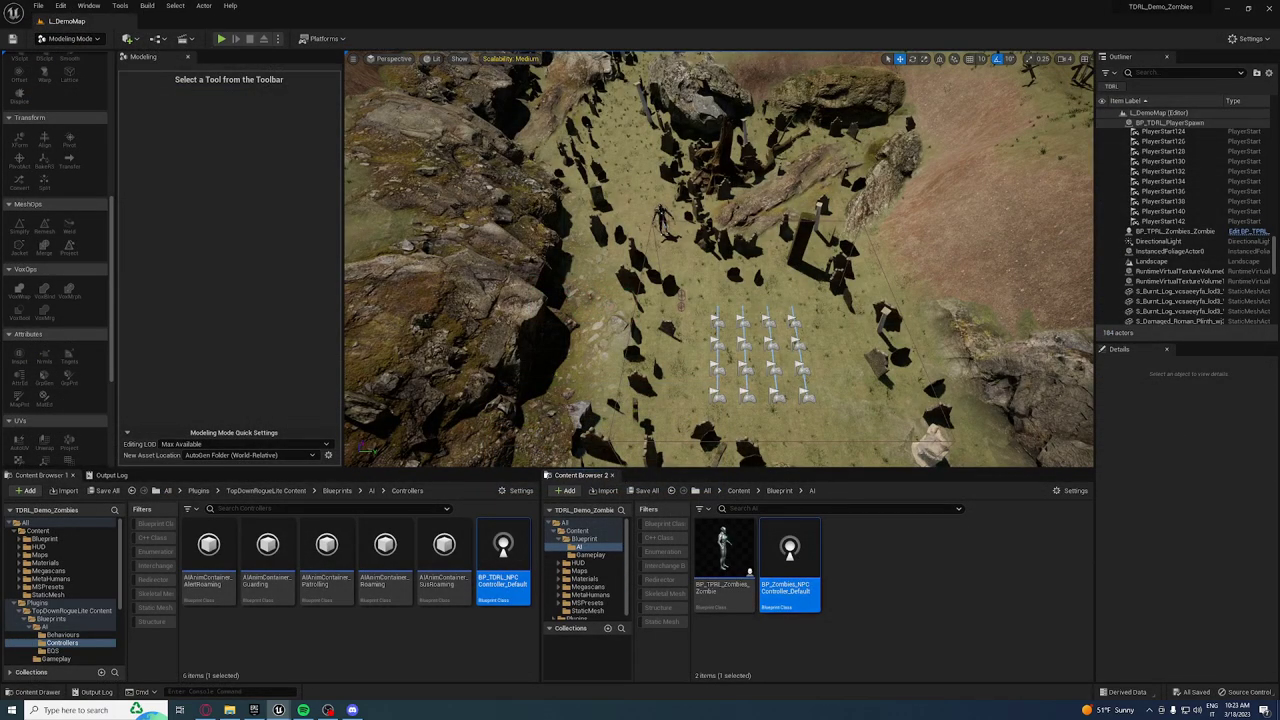
Remove the placed zombie from the level and select the NPC spawner in the plugin's Gameplay folder
click(662, 222)
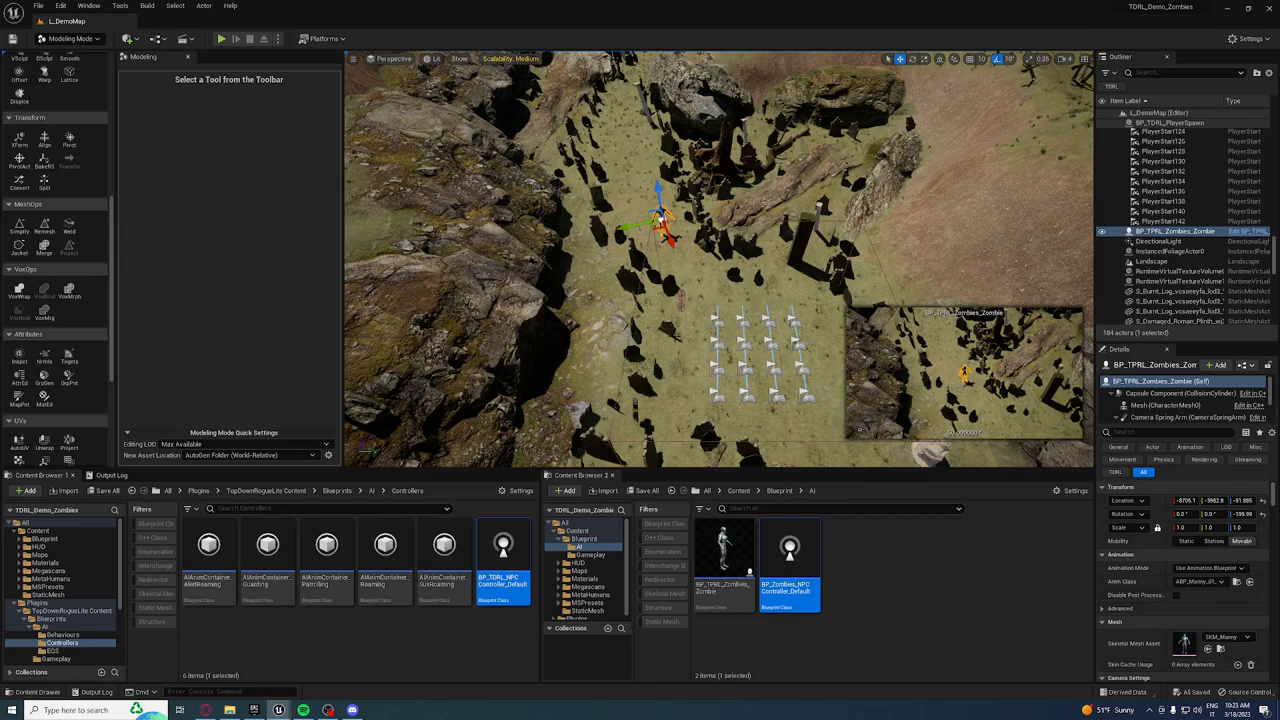
key(Escape)
key(BackSpace)
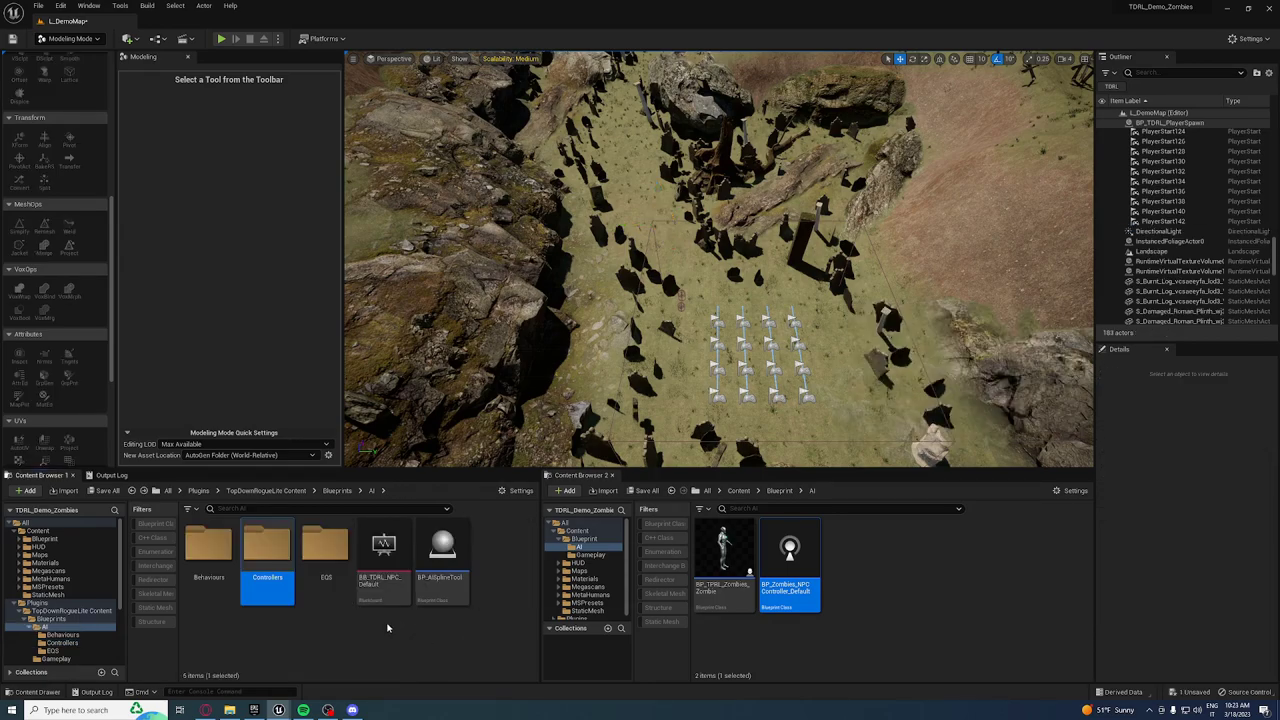
key(BackSpace)
double_click(283, 548)
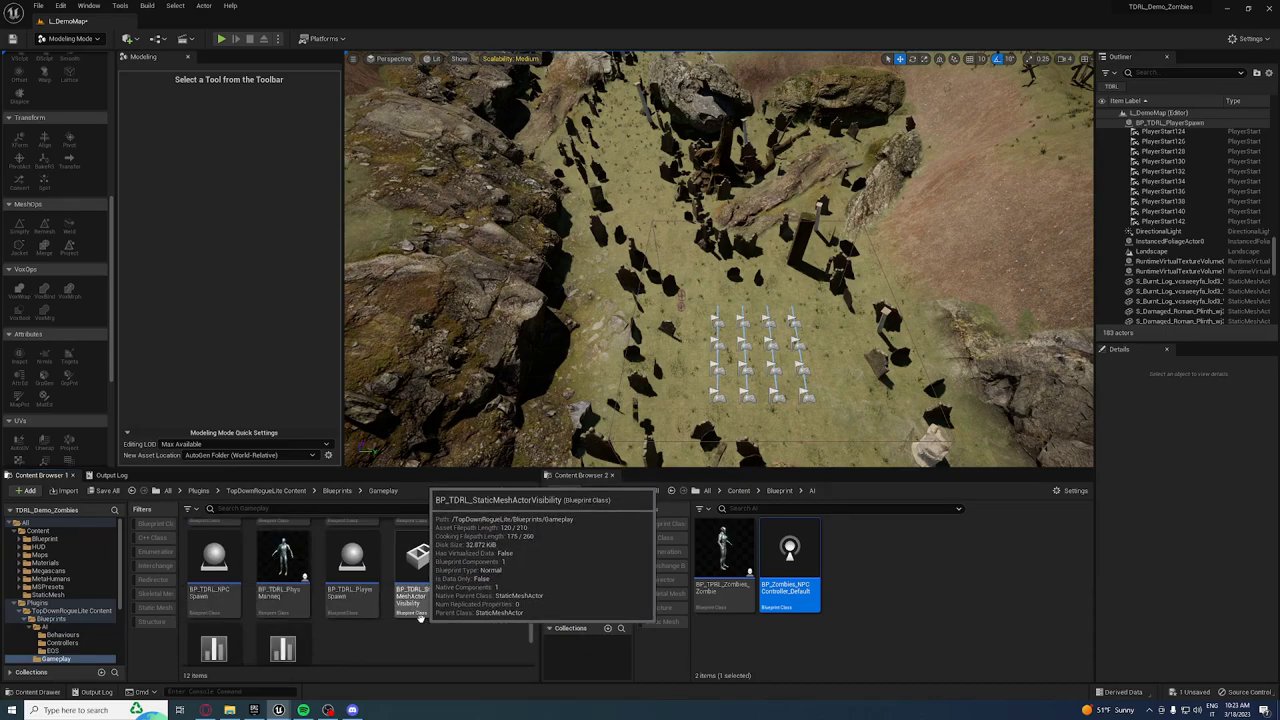
click(214, 565)
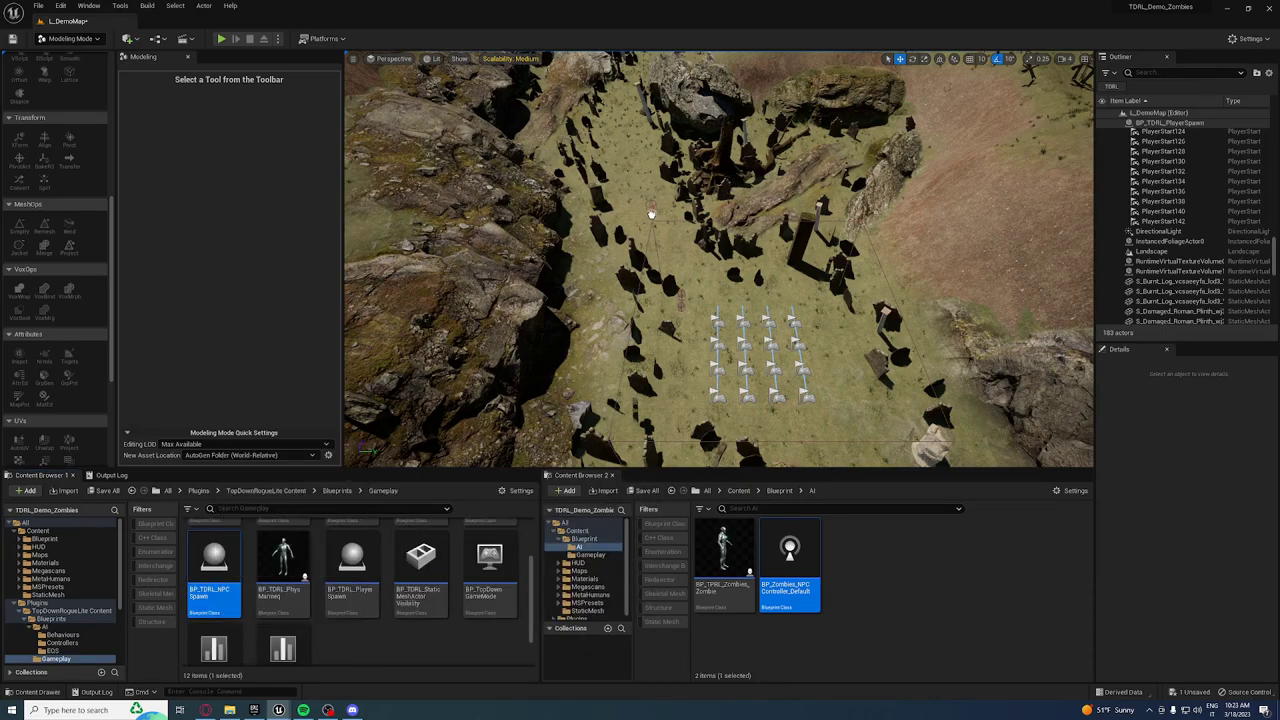
Place a BP_TDRL_NPCSpawn in the clearing above the graves and rotate it 150 degrees
drag(651, 213, 653, 210)
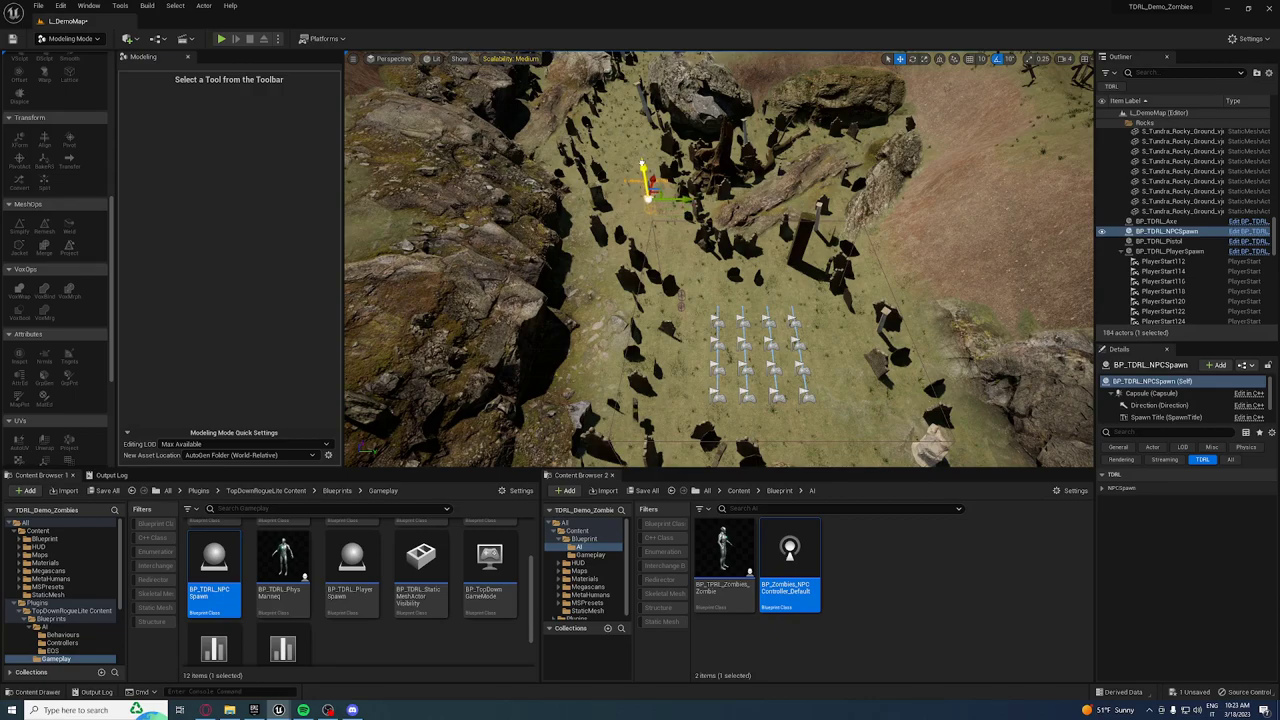
key(e)
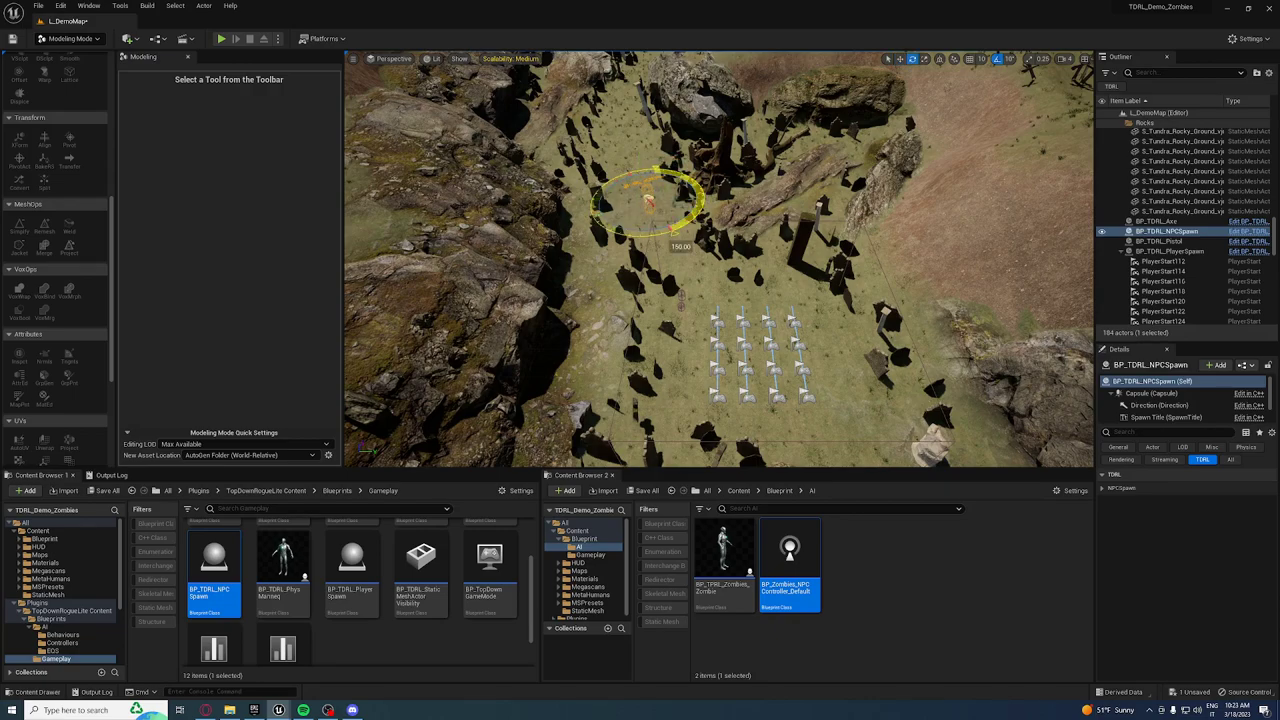
drag(680, 240, 1273, 525)
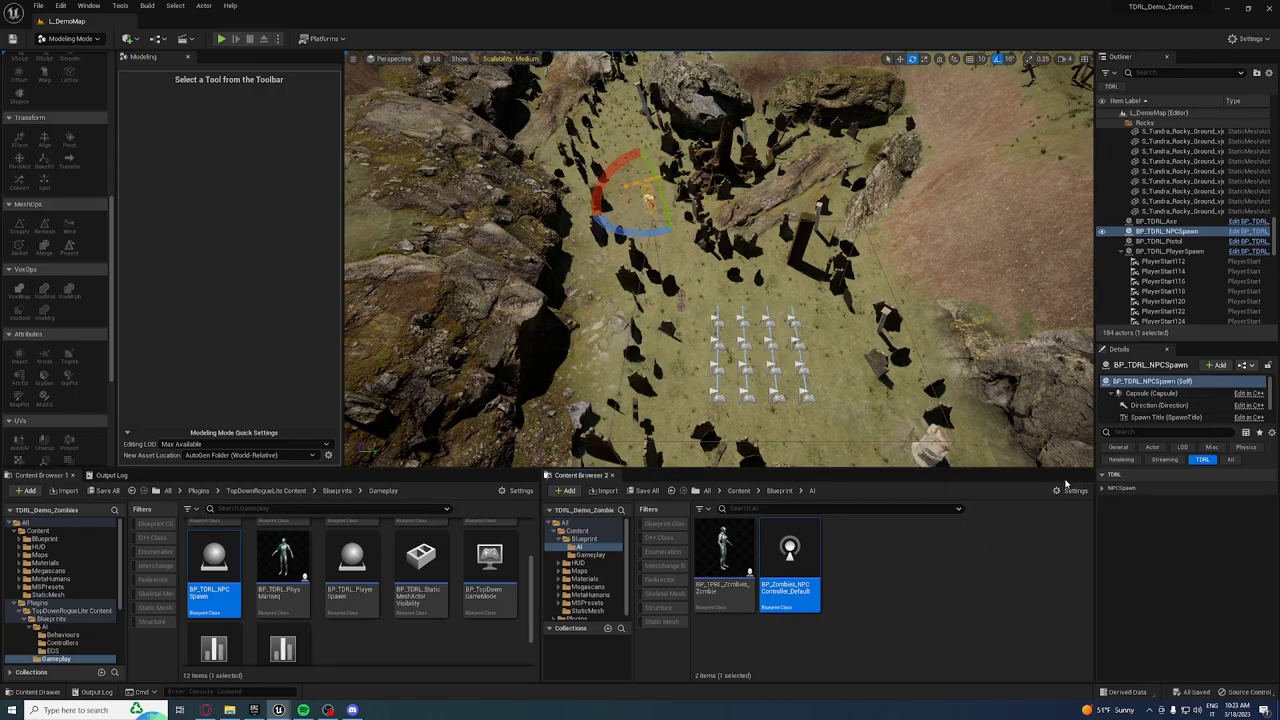
Expand the spawner's NPC Spawn settings and widen the Details panel to reach Spawn Class
click(1101, 489)
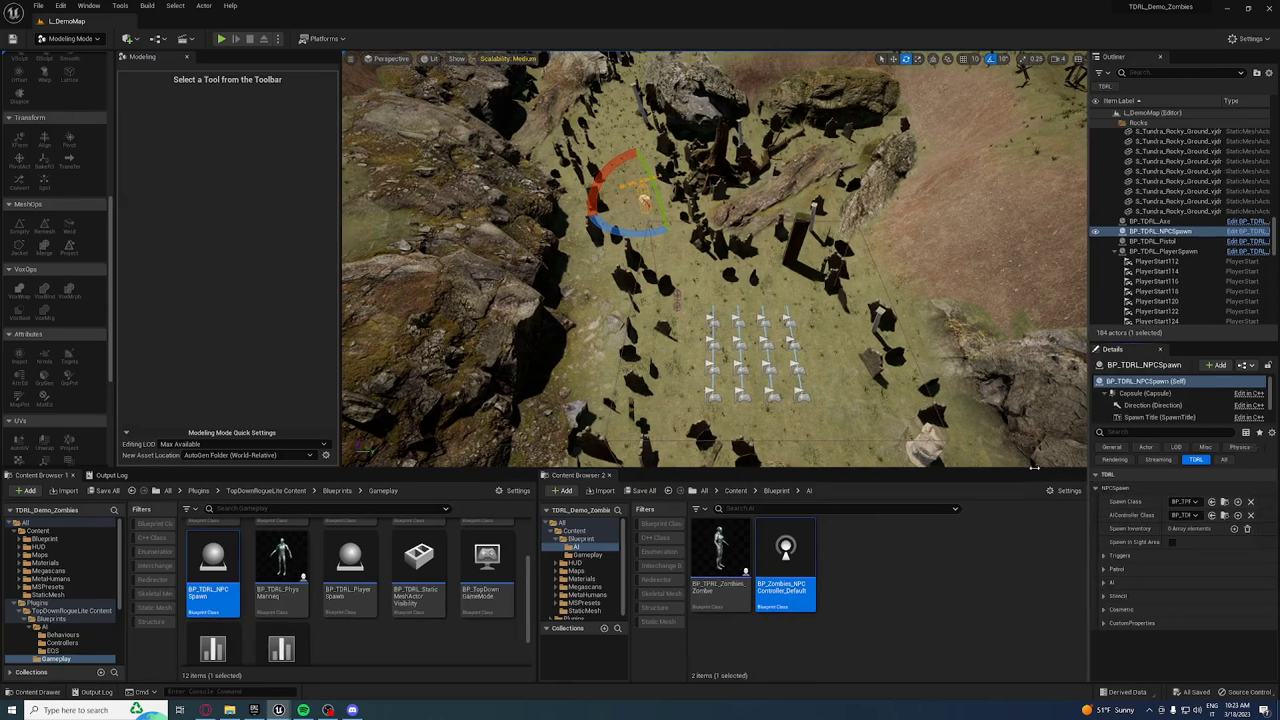
drag(1094, 480, 966, 468)
drag(696, 555, 1112, 515)
click(1112, 515)
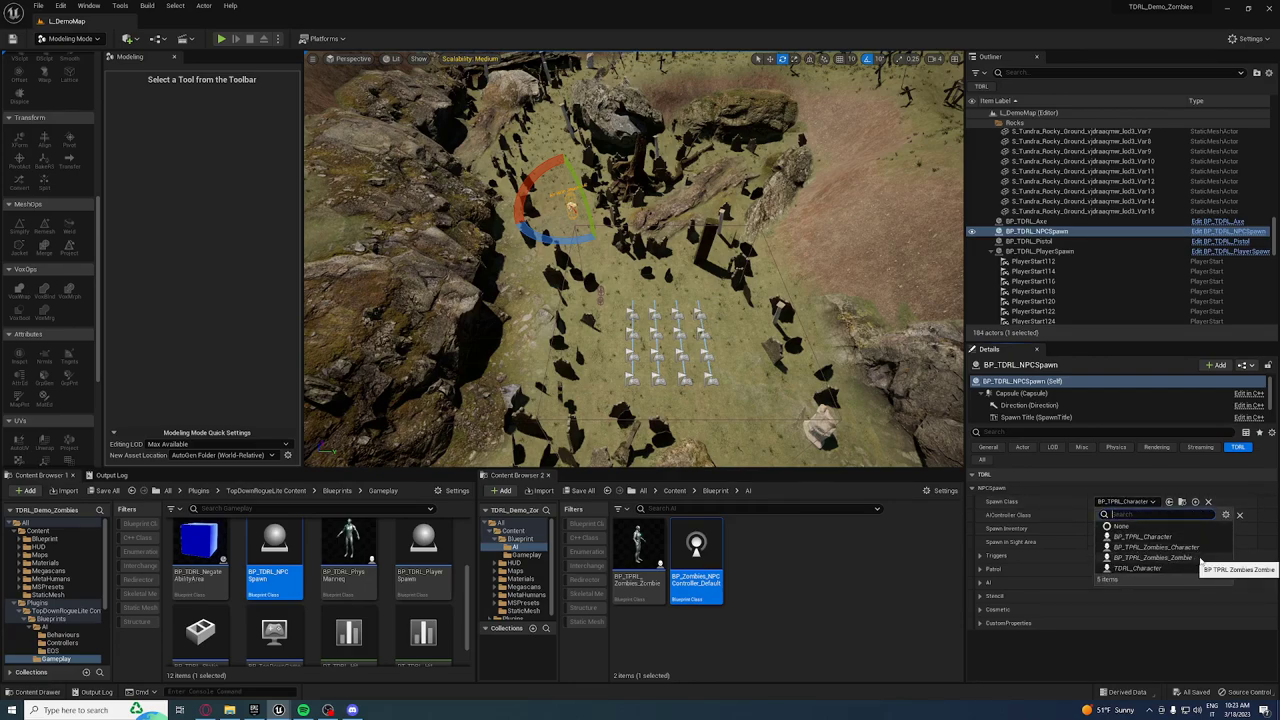
Set Spawn Class to BP_TPRL_Zombies_Zombie, AI Controller Class to BP_Zombies_NPCController_Default, and save the level
click(1201, 557)
click(1150, 515)
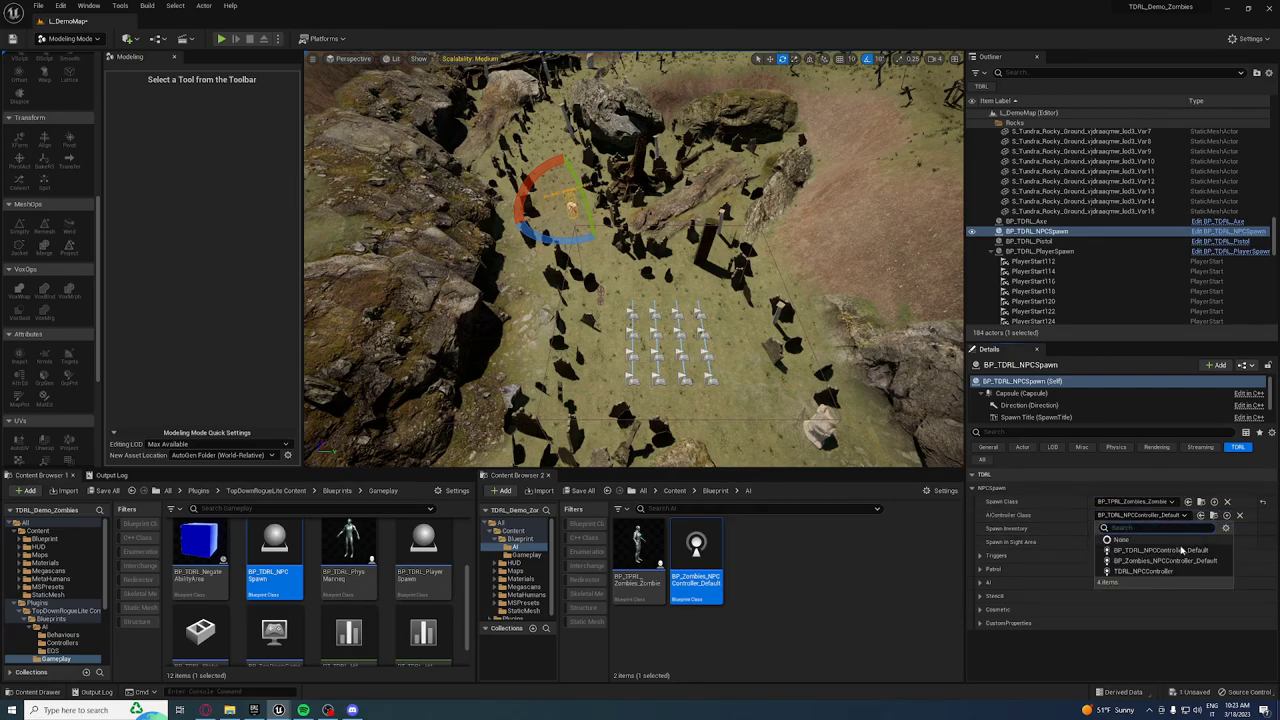
click(1153, 562)
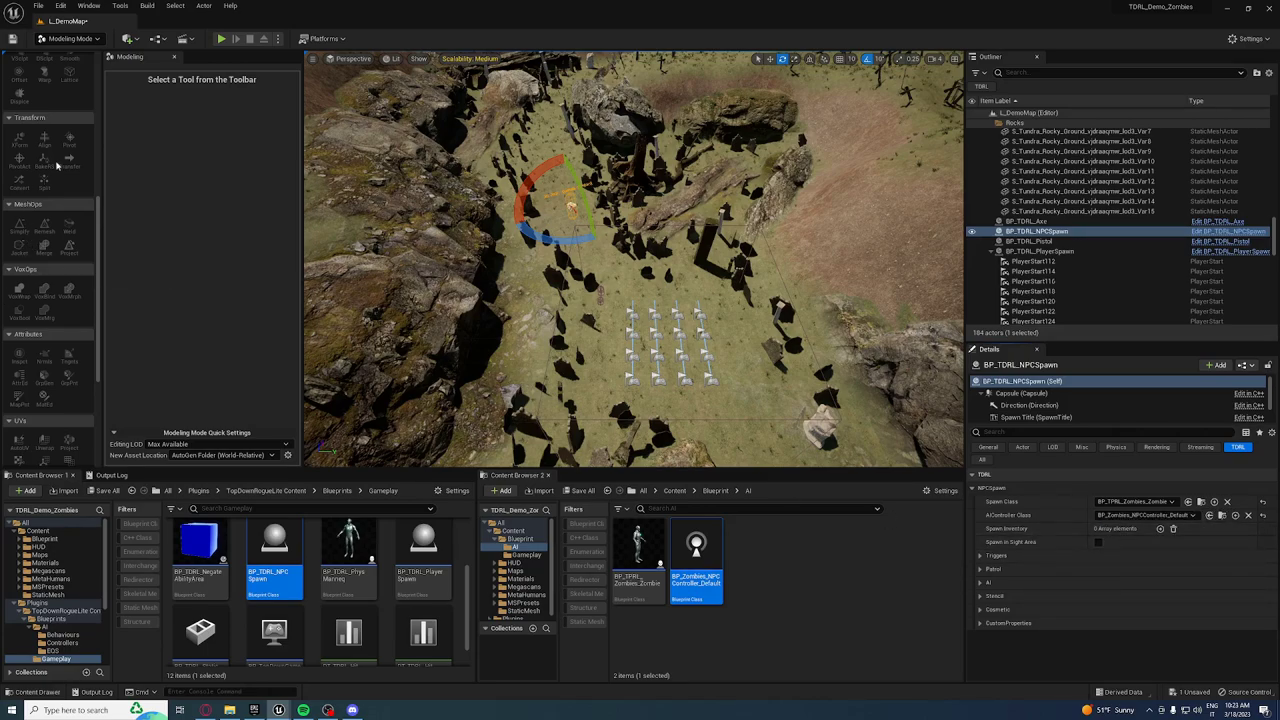
click(13, 40)
click(220, 39)
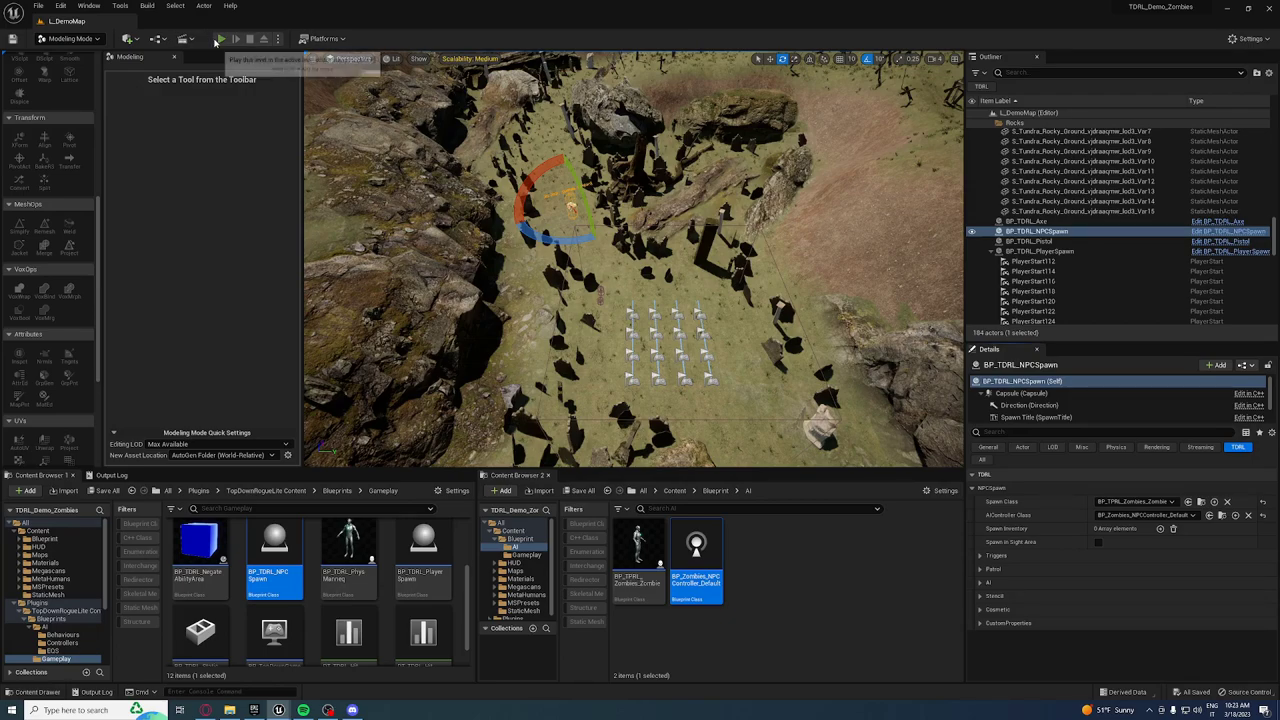
drag(627, 248, 627, 228)
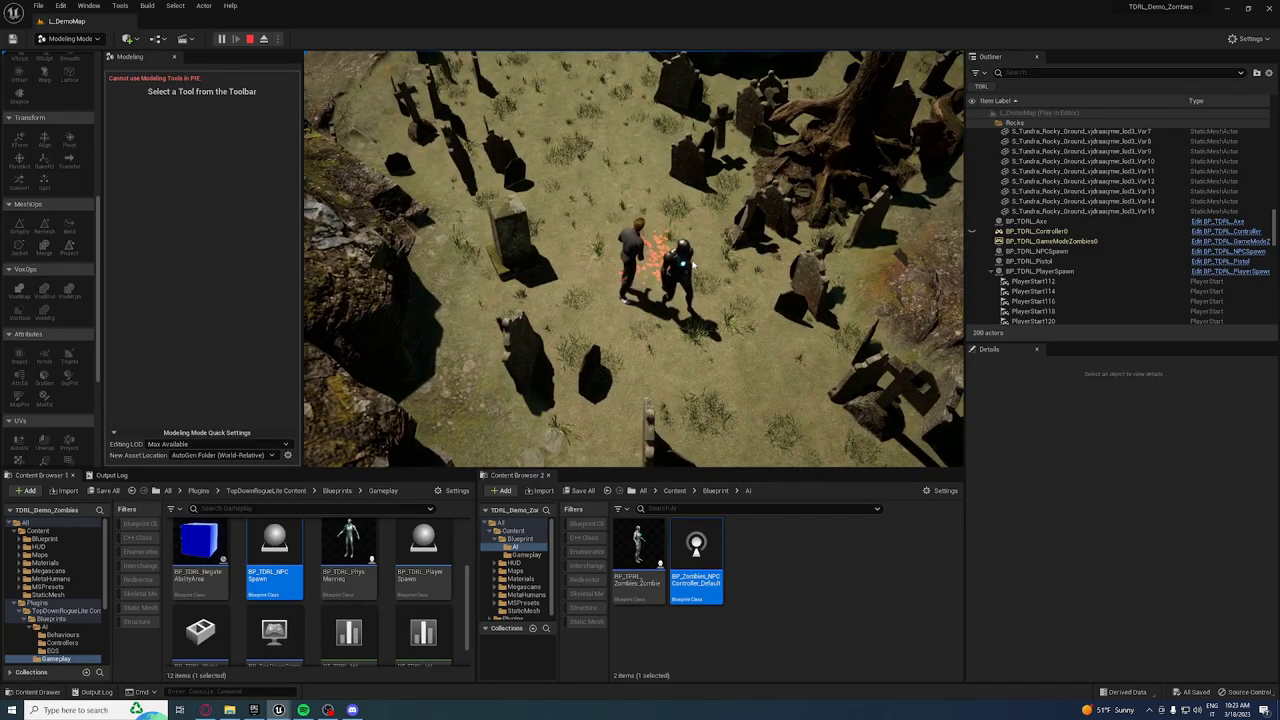
key(Escape)
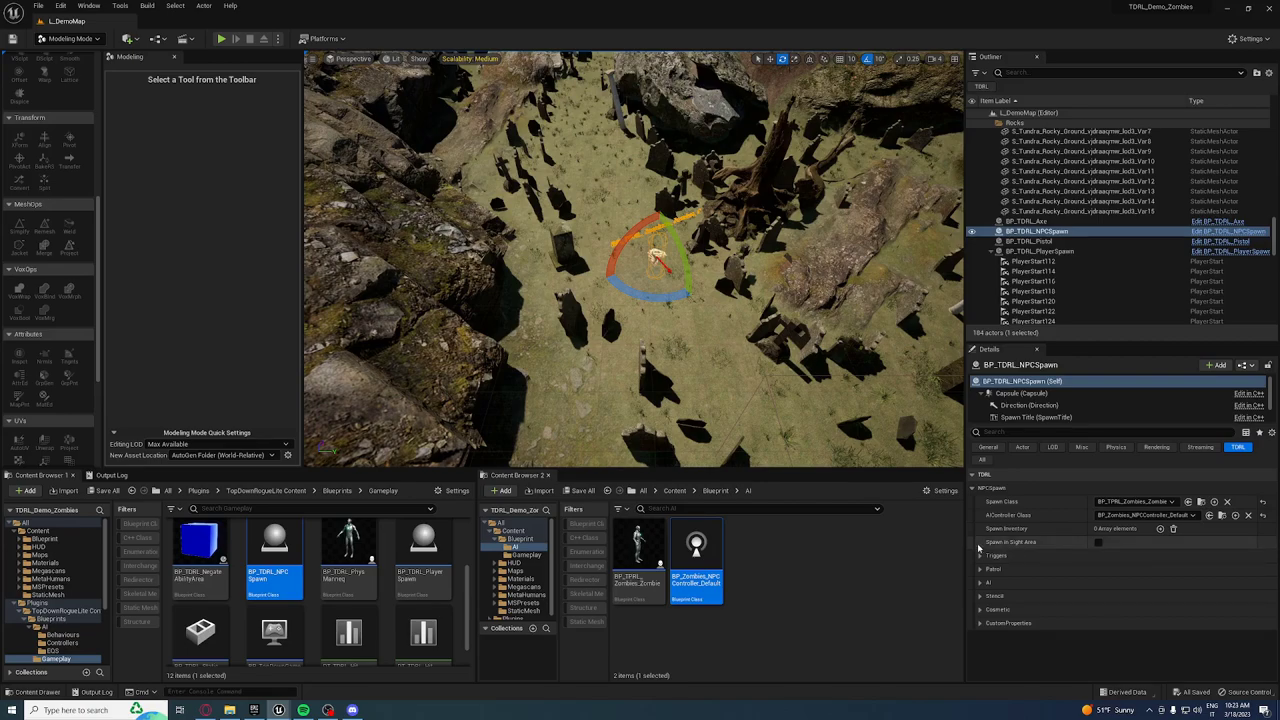
Give the spawner behavior tree BT_TDRL_Behavior_Default and blackboard BB_TDRL_NPC_Default, then briefly play-test
click(980, 582)
click(1170, 597)
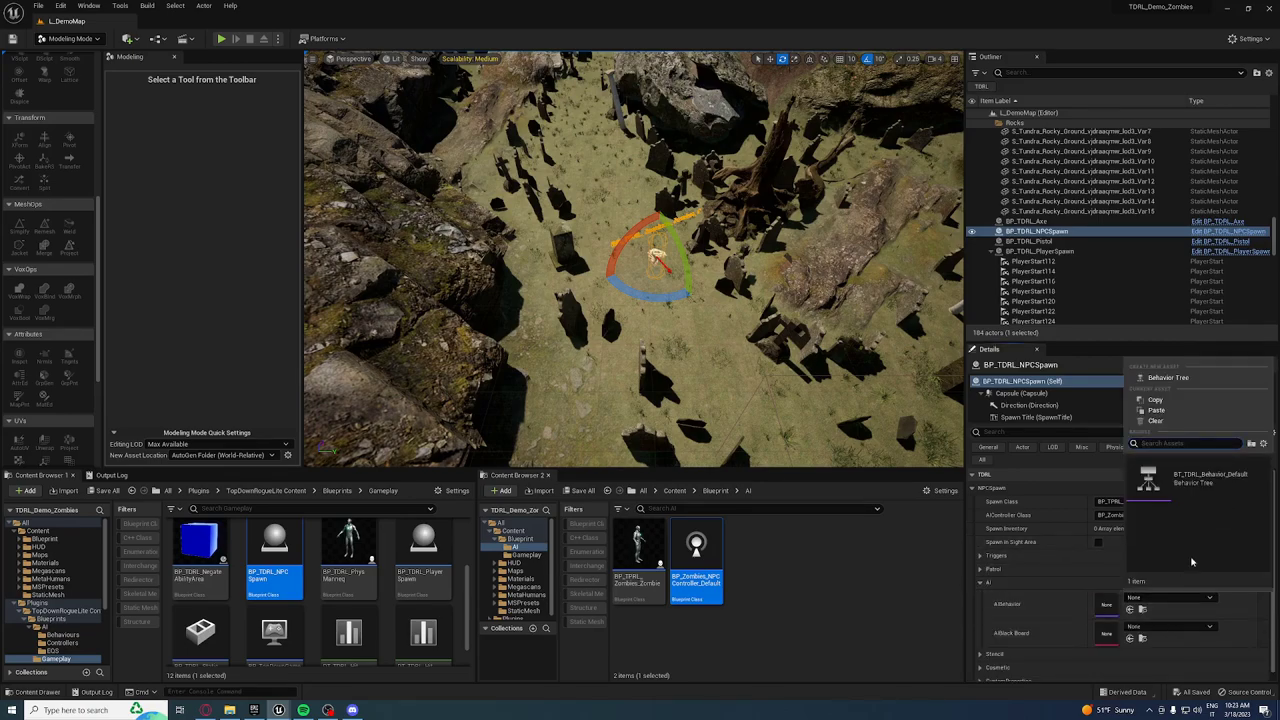
click(1165, 405)
click(1165, 626)
click(1190, 516)
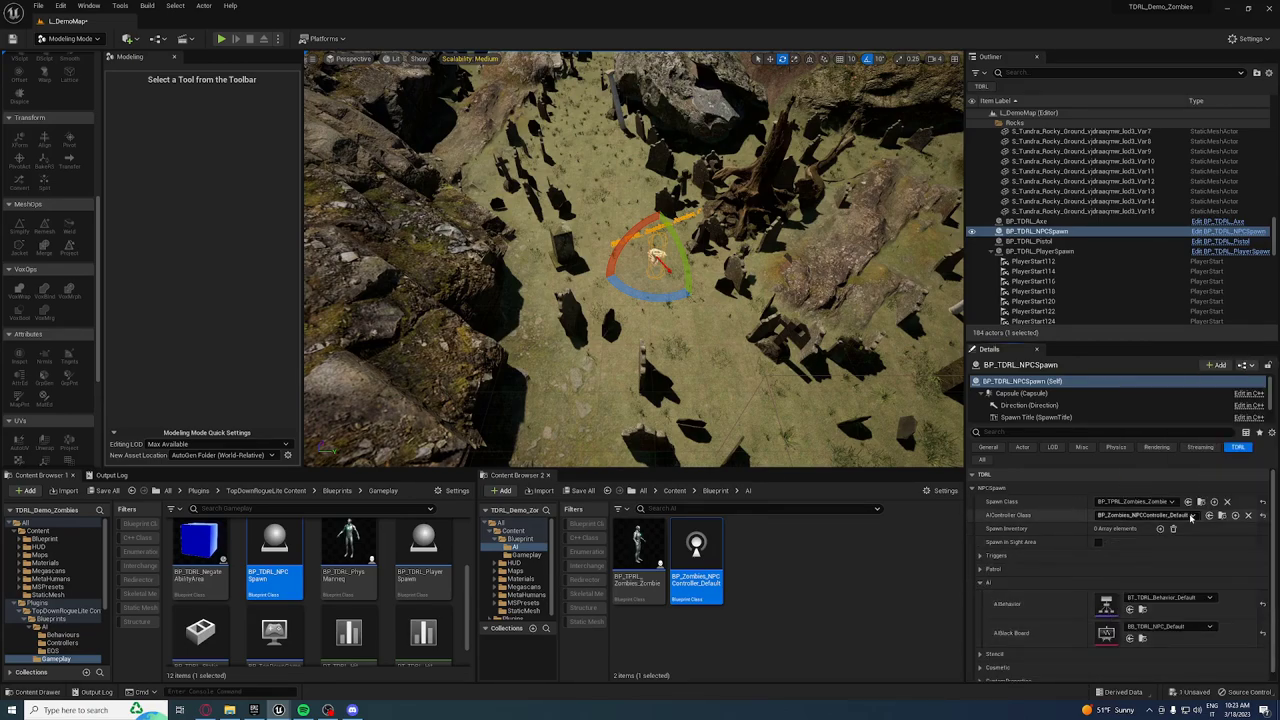
click(222, 42)
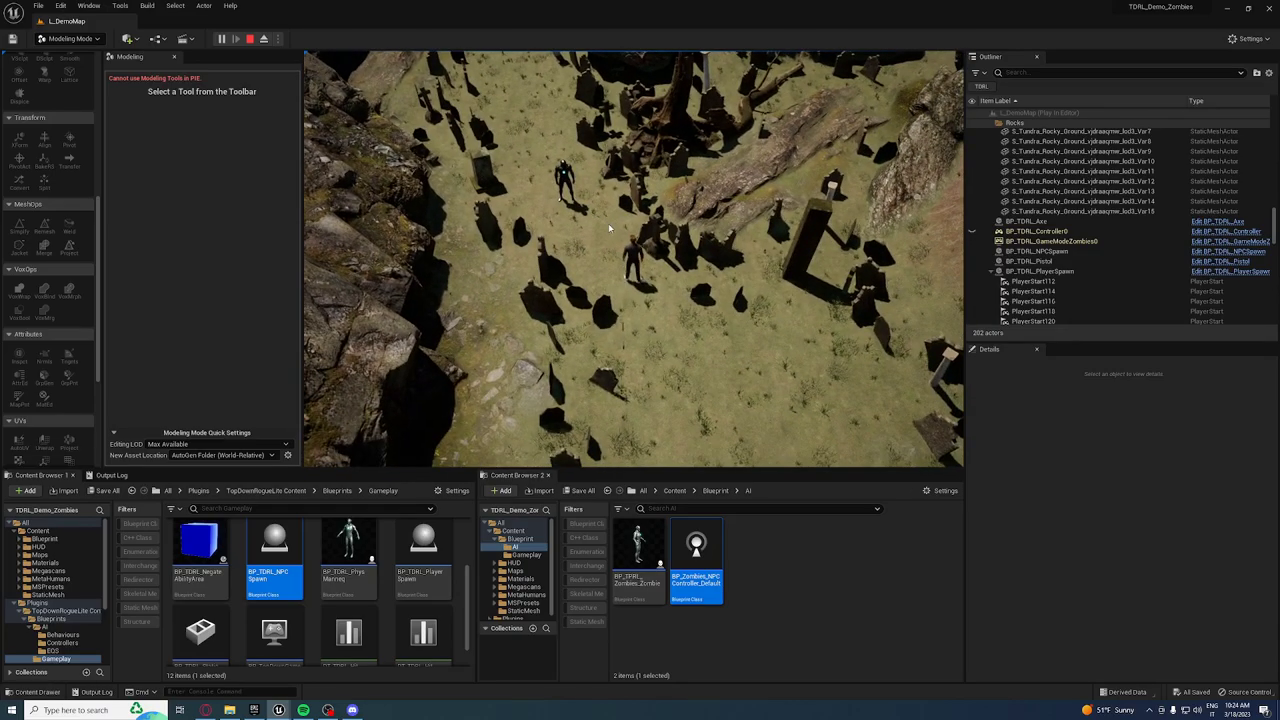
key(Escape)
Deselect the spawner and switch the editor back to Selection Mode
right_drag(654, 360, 654, 320)
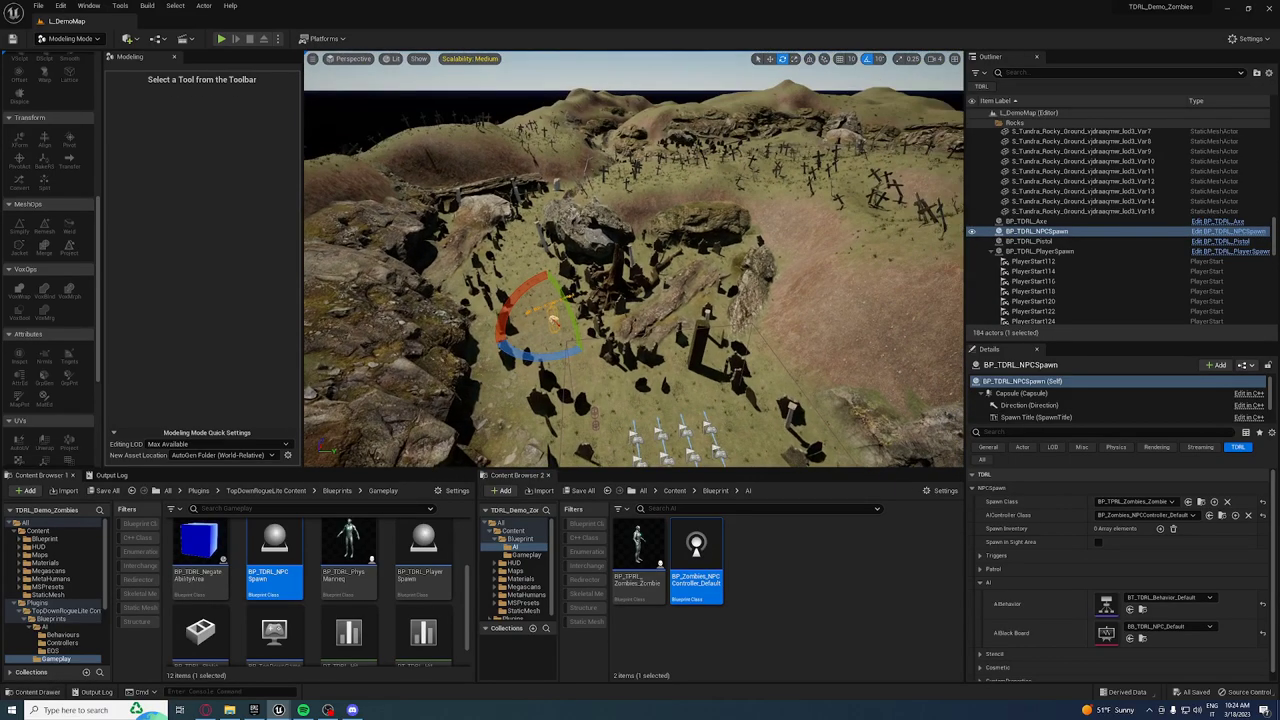
key(Escape)
mouse_move(634, 258)
right_down()
mouse_move(634, 230)
mouse_move(646, 280)
right_up()
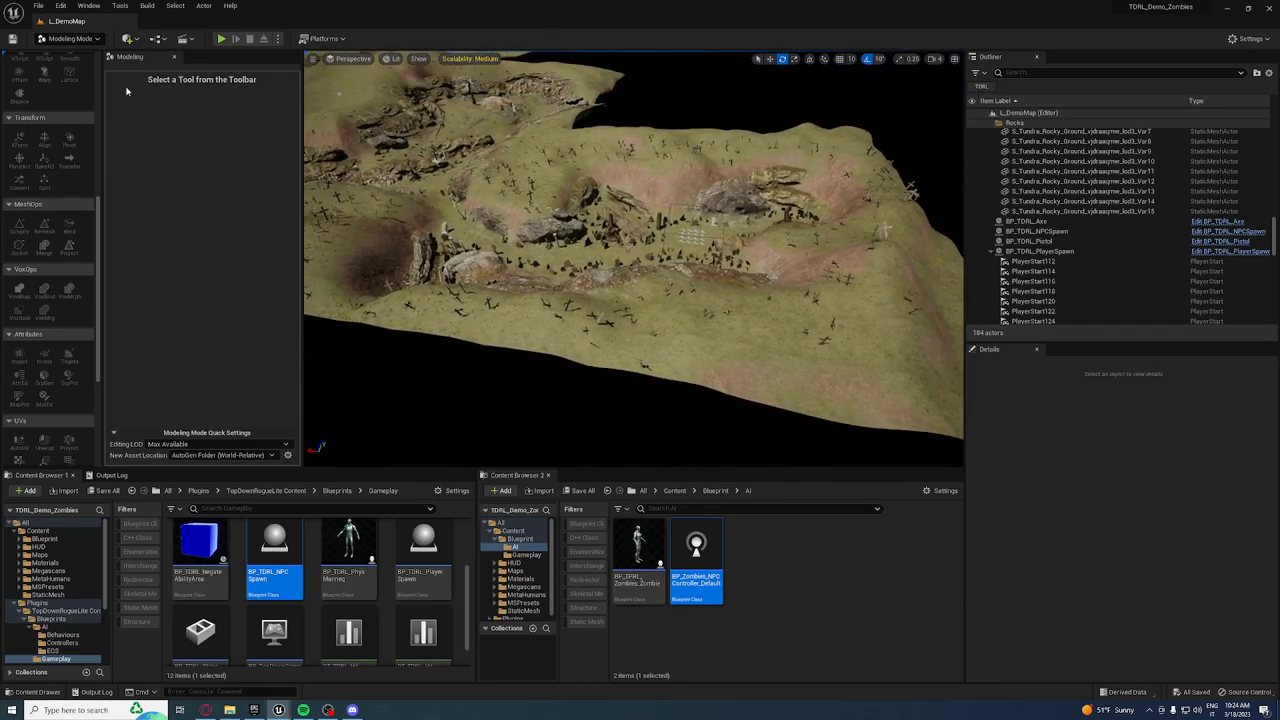
click(59, 42)
click(62, 60)
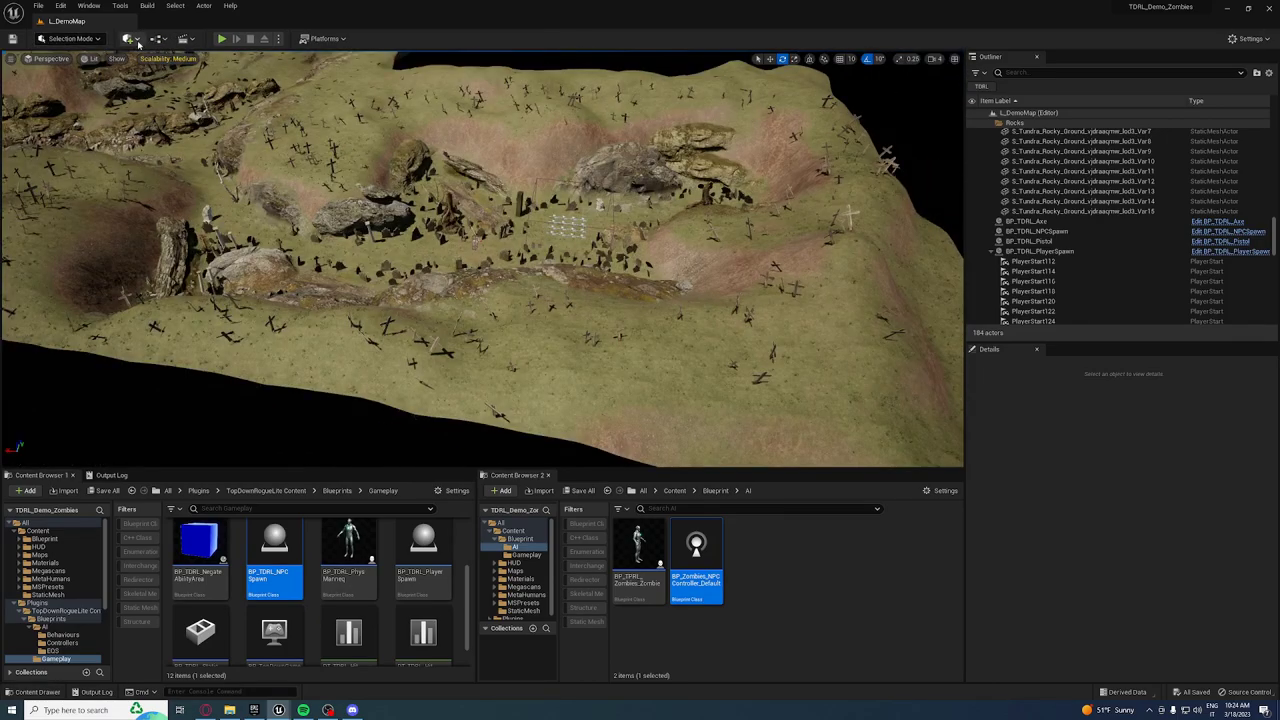
List all placeable actor classes filtered by 'nav' to find NavMeshBoundsVolume
click(134, 40)
mouse_move(160, 187)
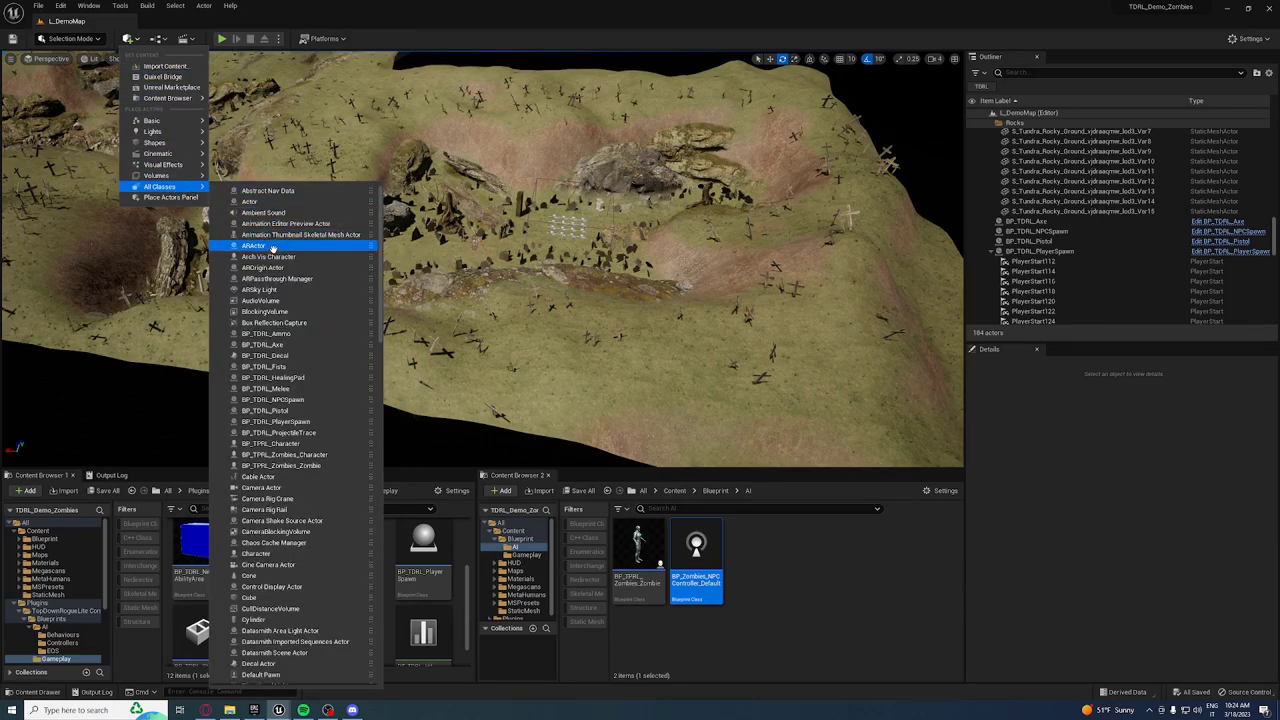
text(nav)
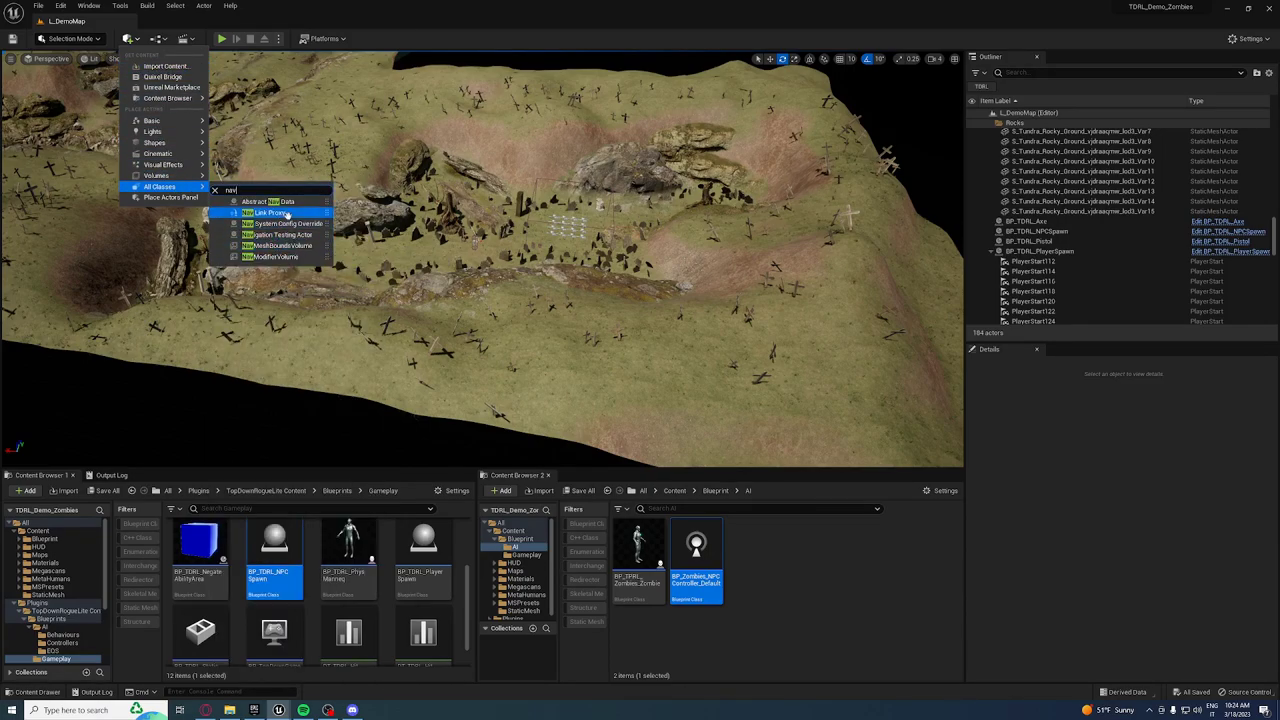
key(Down)
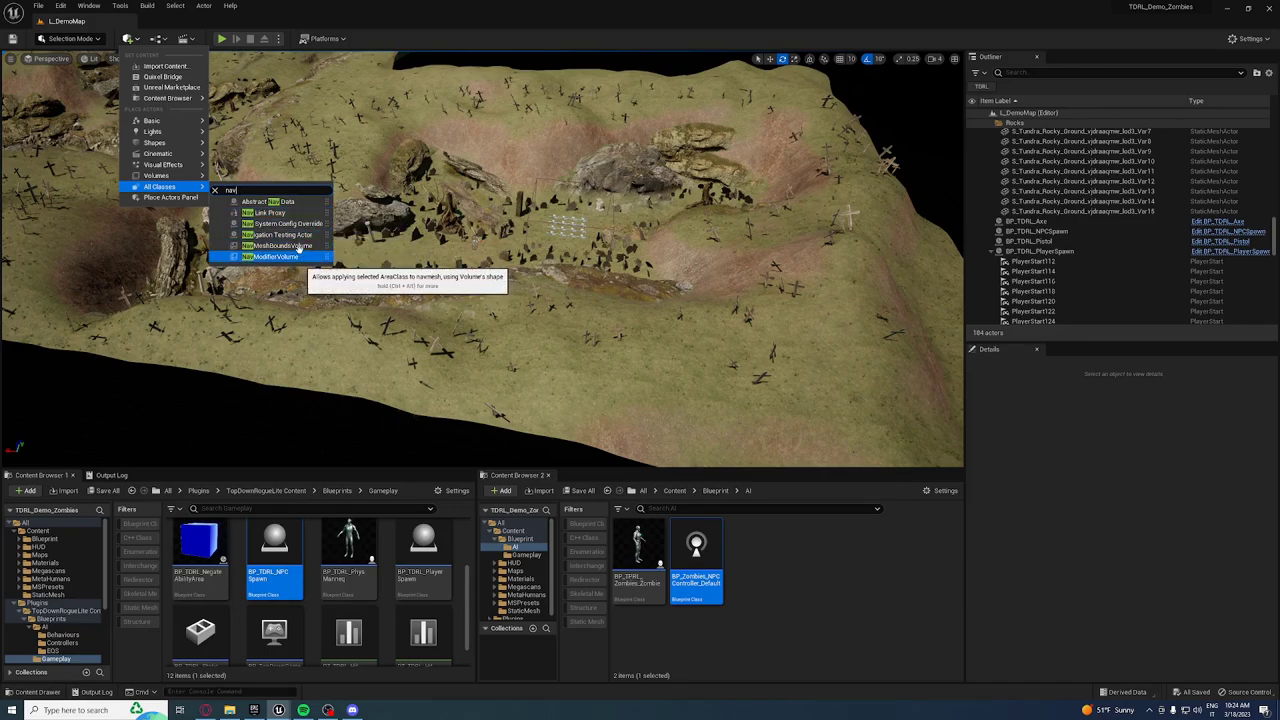
Place a NavMeshBoundsVolume in the level and stretch it much wider along X
click(298, 247)
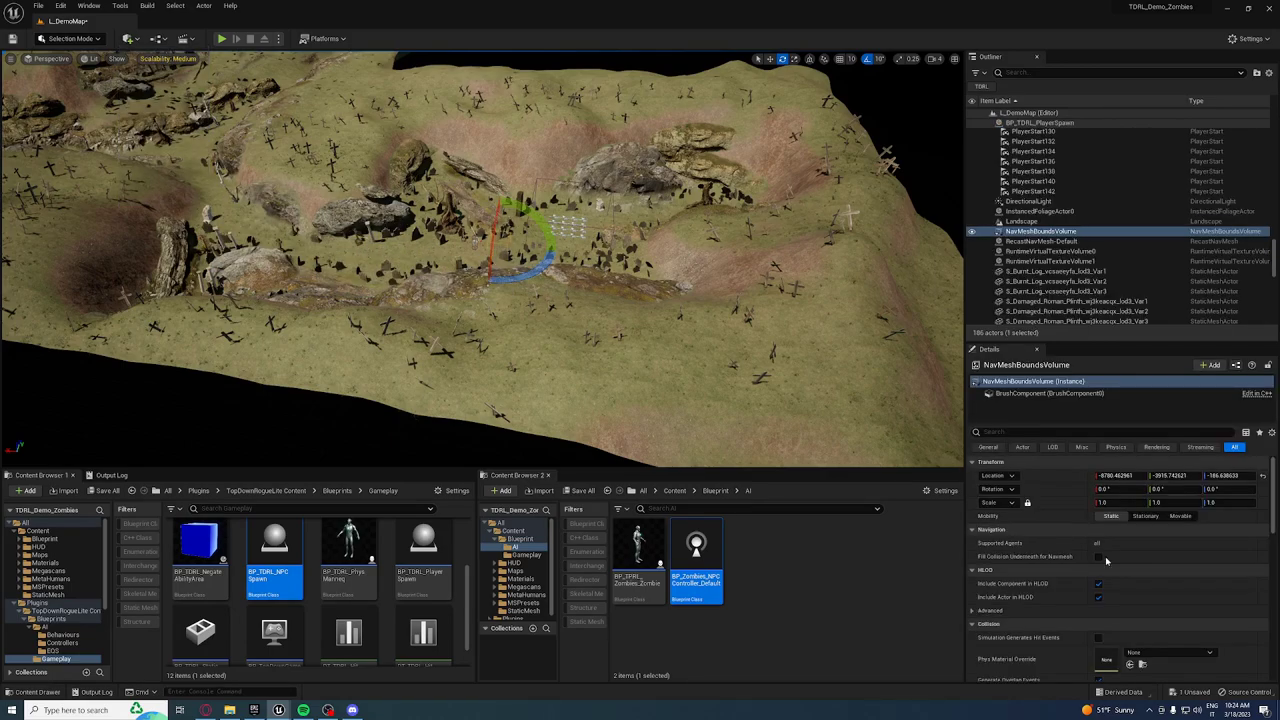
scroll(1106, 561, down, 2)
scroll(1110, 540, down, 2)
scroll(1118, 503, down, 2)
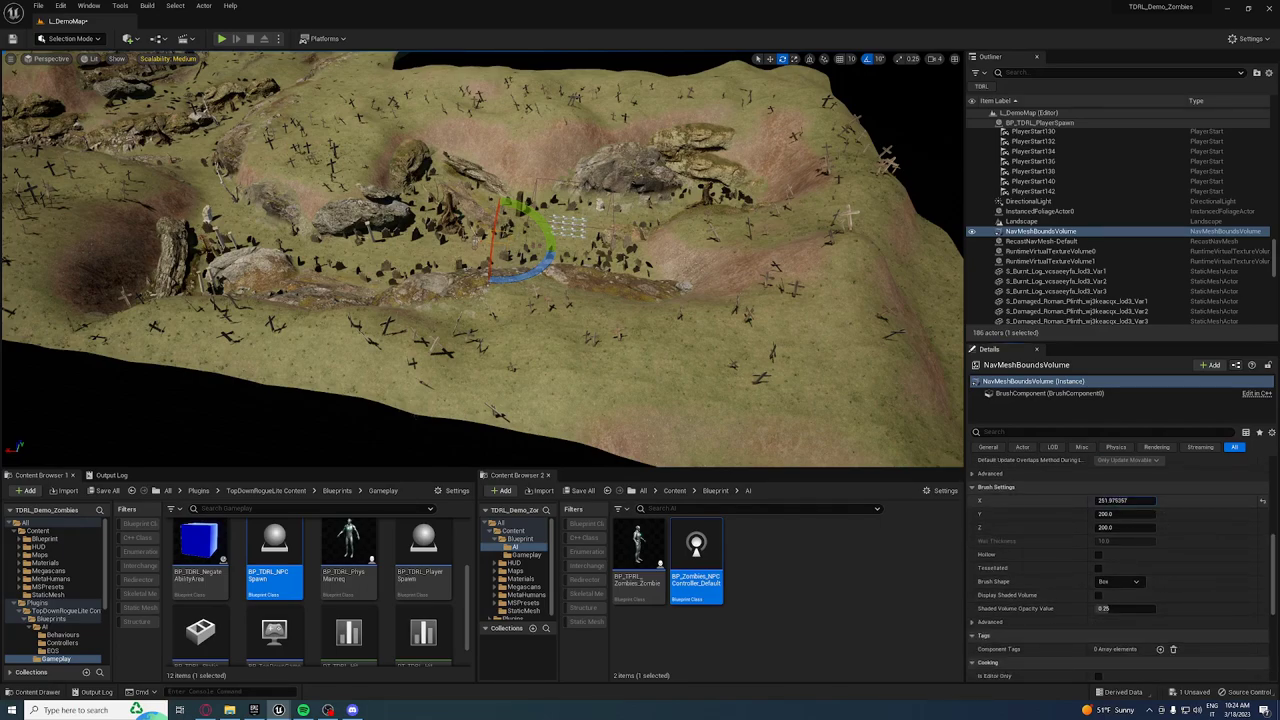
drag(1118, 500, 1180, 500)
alt+drag(447, 255, 447, 300)
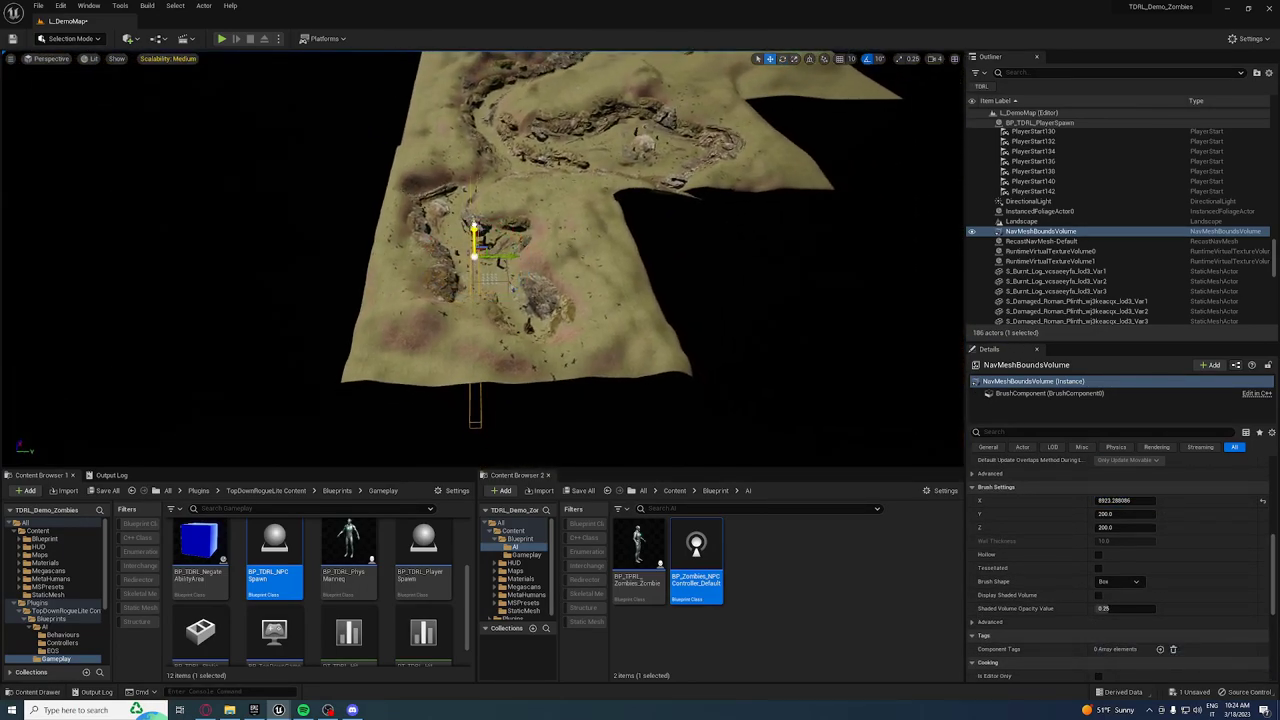
alt+drag(447, 300, 470, 300)
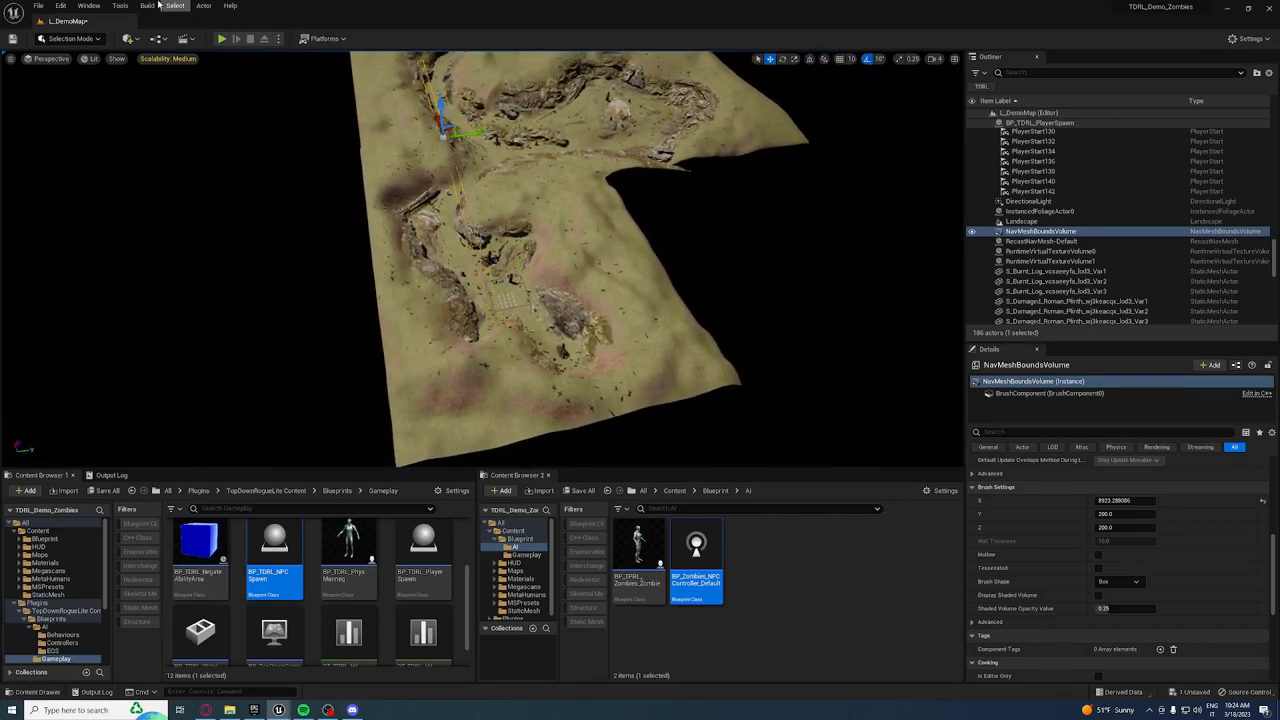
In Top view, stretch the nav volume along Y to about 25750 × 14105 across the level
click(50, 59)
click(57, 95)
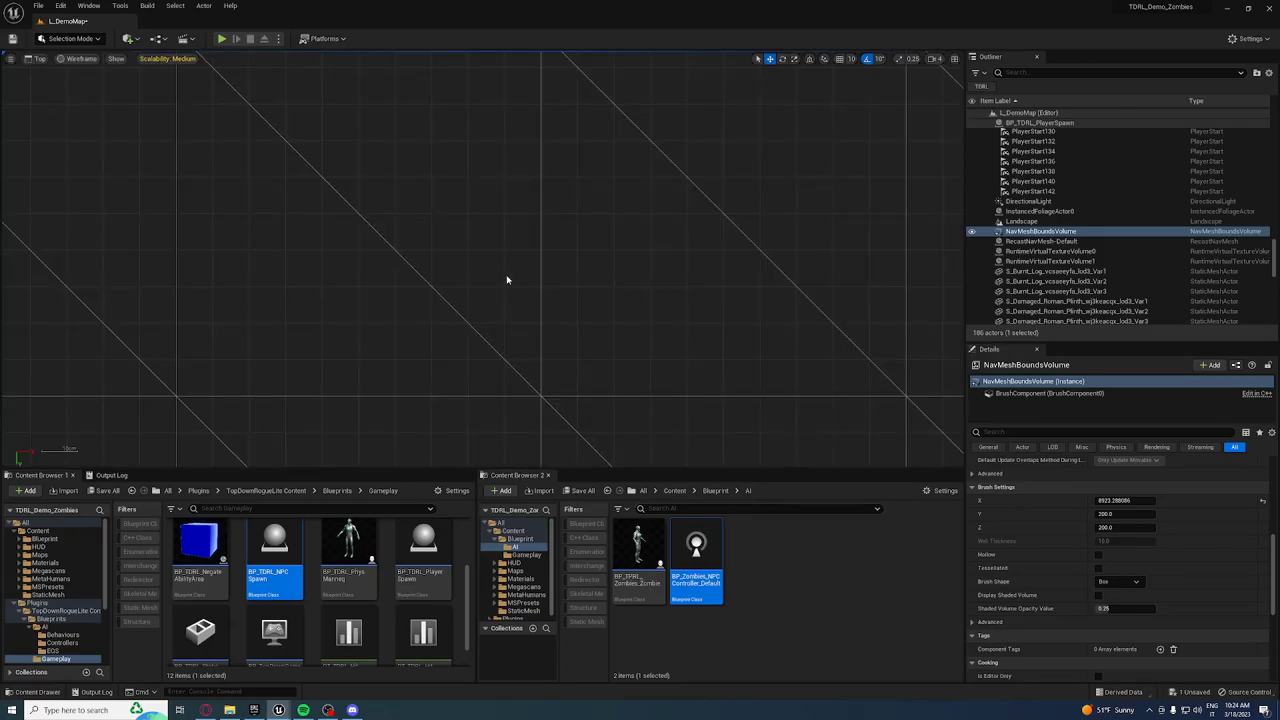
scroll(590, 303, down, 3)
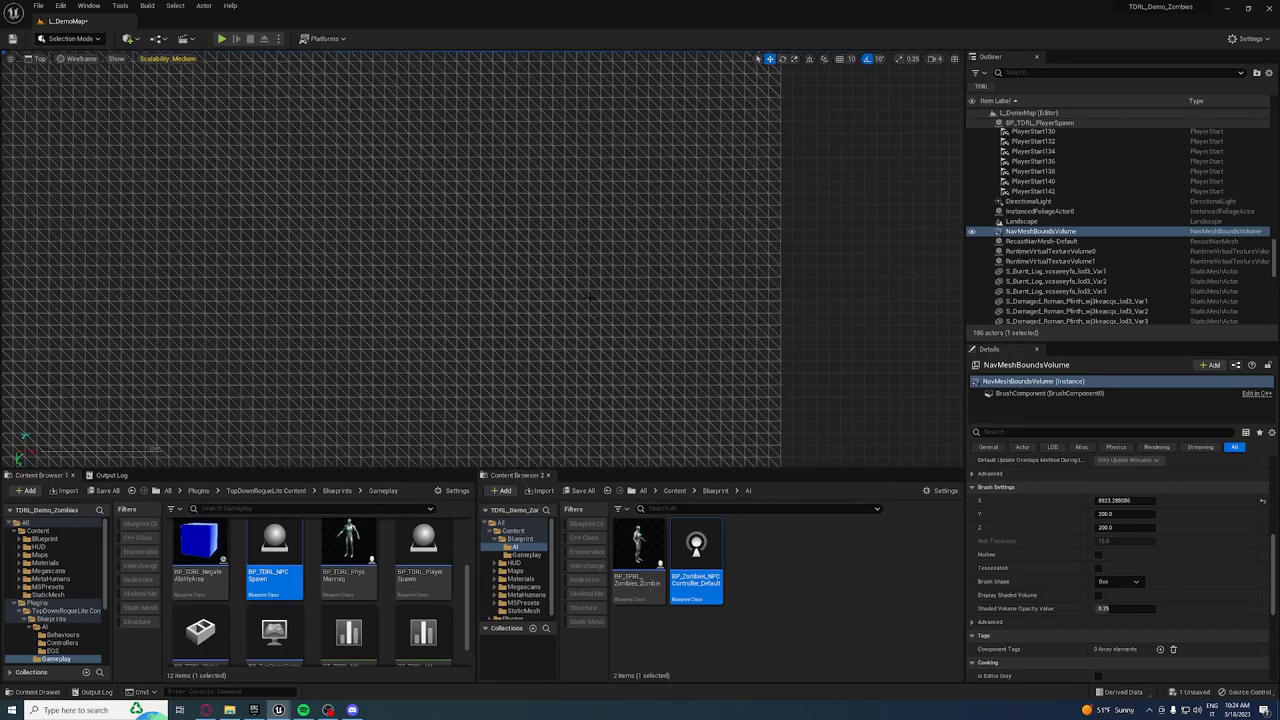
scroll(575, 306, down, 3)
scroll(555, 310, down, 3)
scroll(537, 313, down, 2)
right_drag(537, 313, 651, 244)
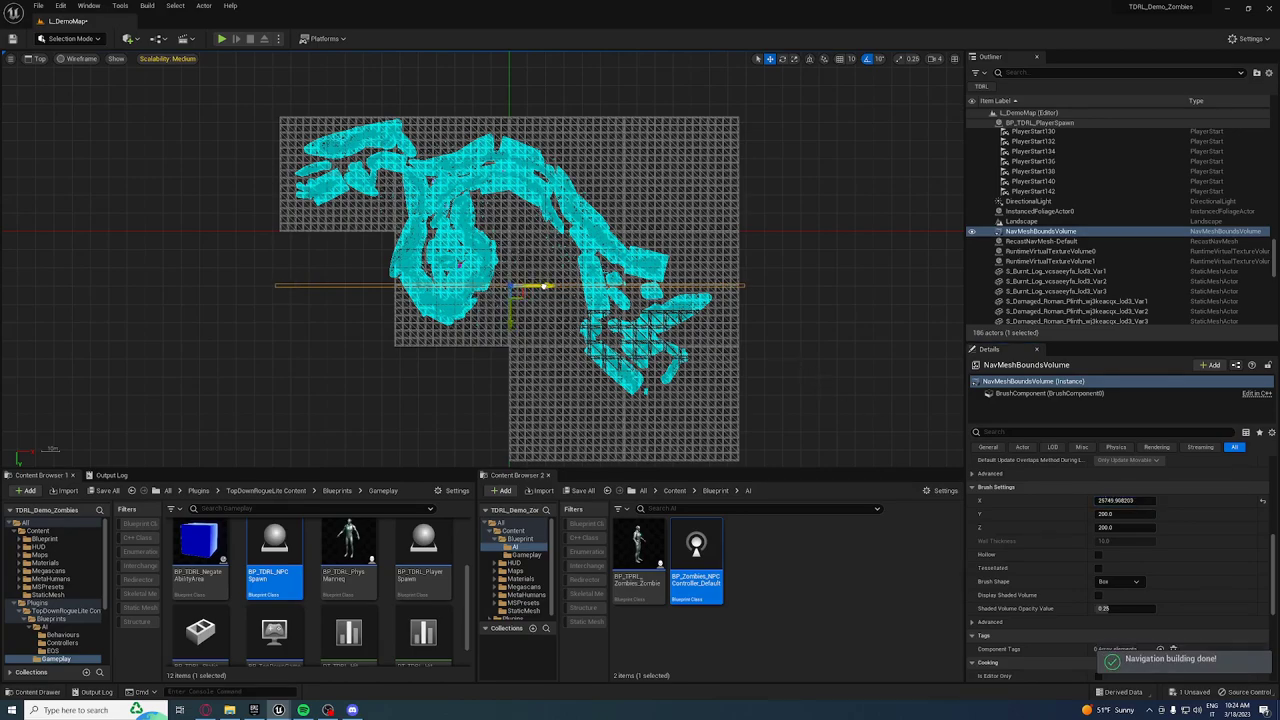
drag(543, 287, 536, 288)
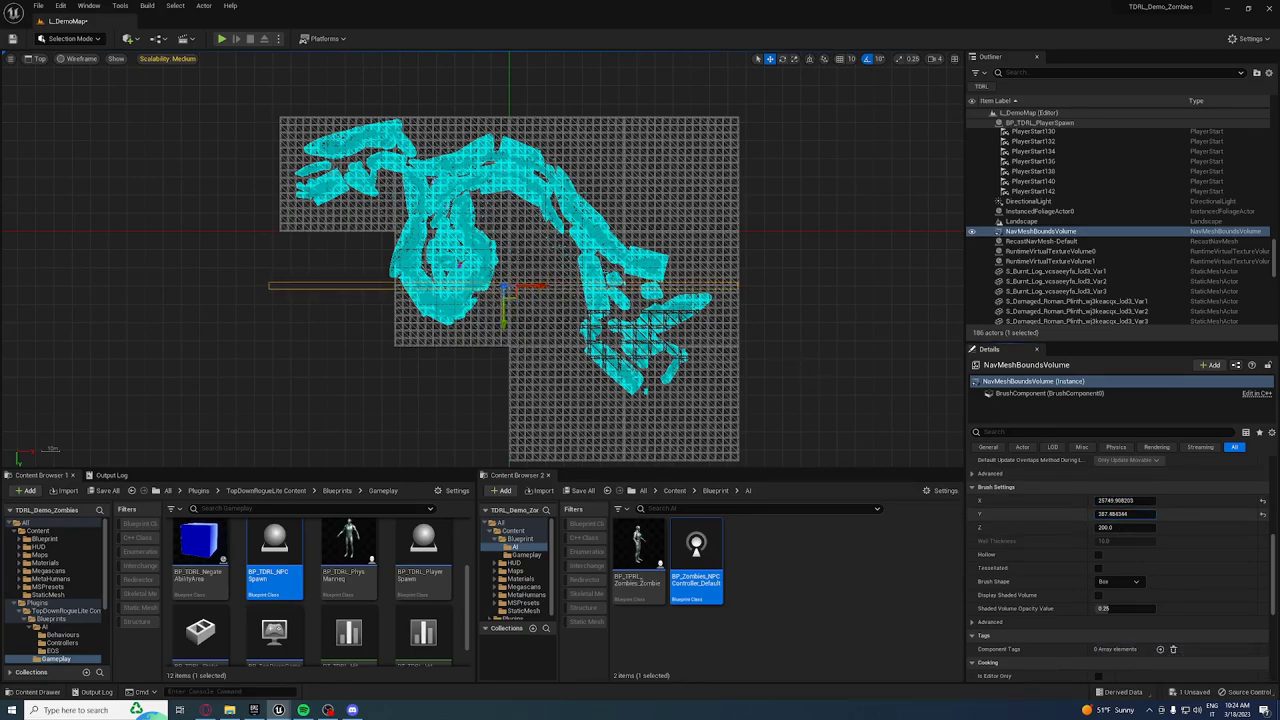
drag(1125, 513, 1195, 513)
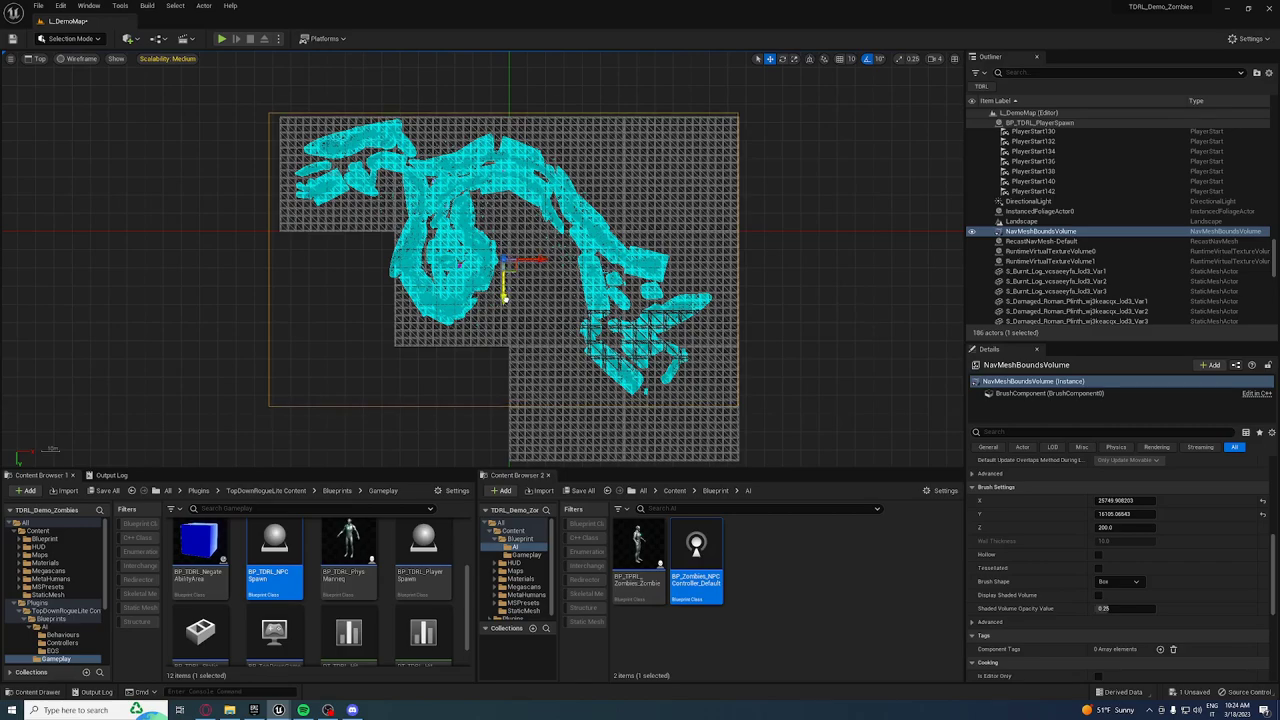
Switch the viewport to Left view in wireframe to reveal the navmesh
click(76, 58)
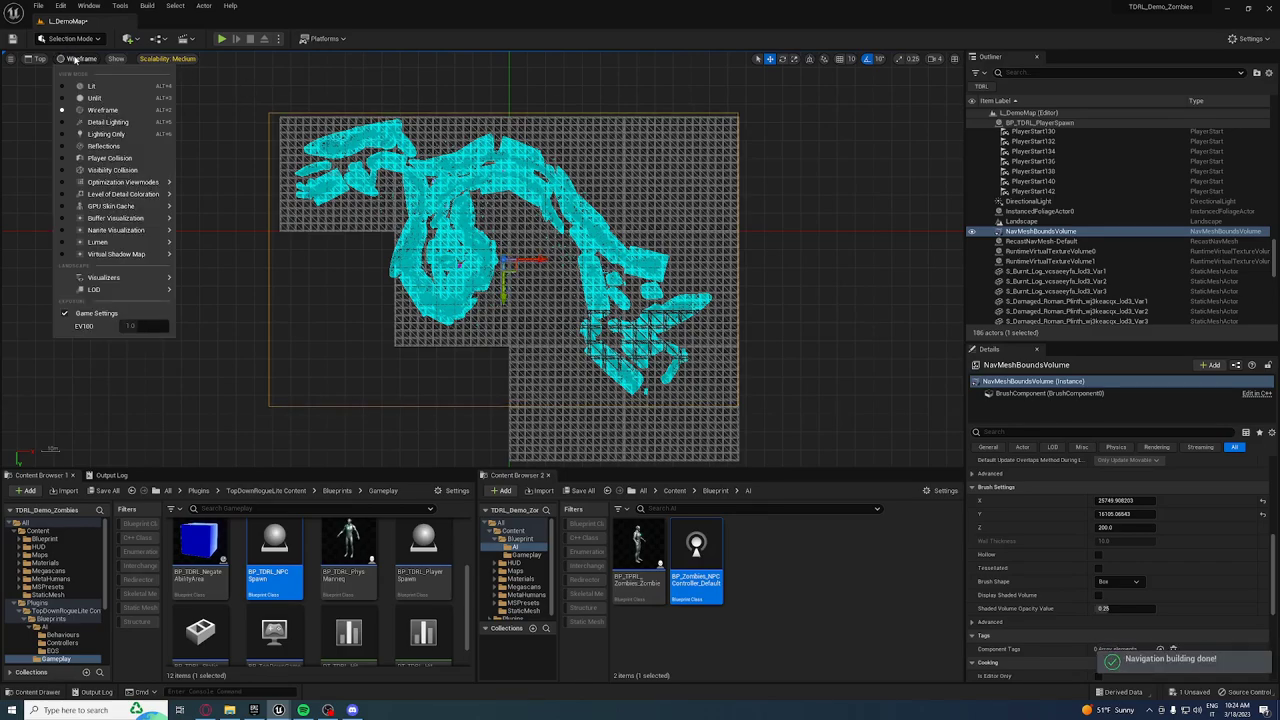
click(85, 83)
right_drag(466, 174, 474, 228)
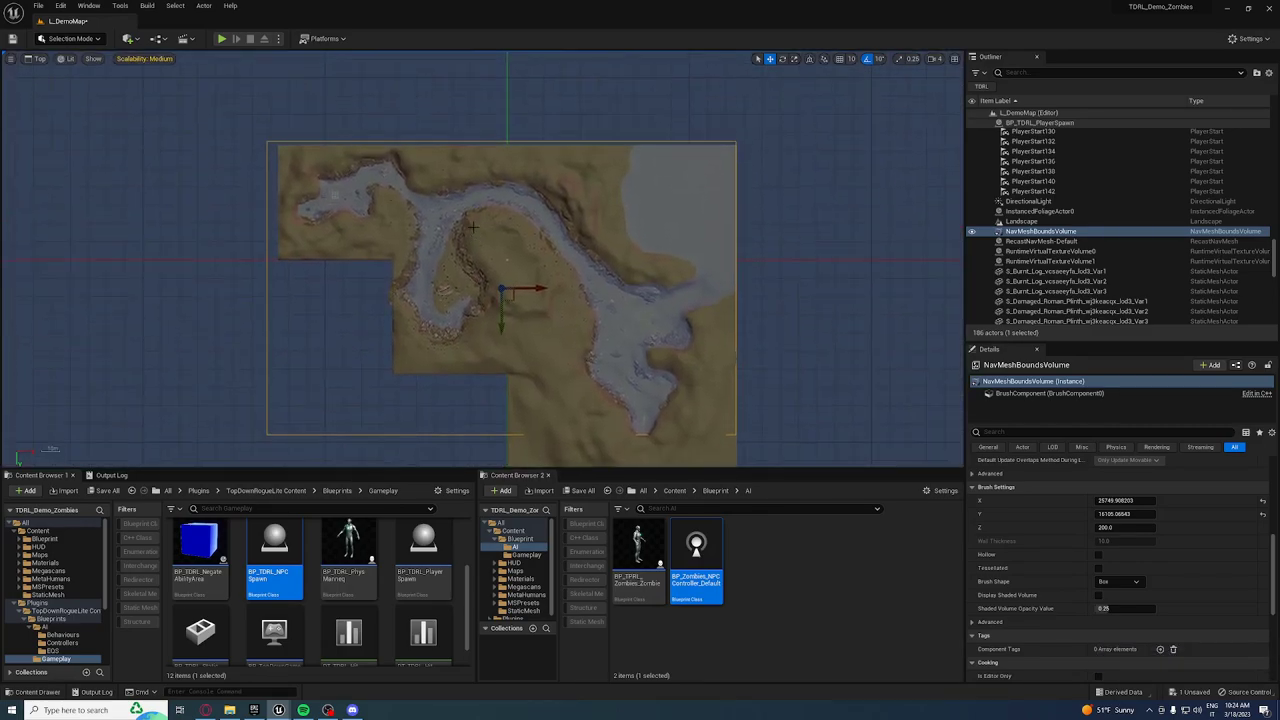
click(74, 59)
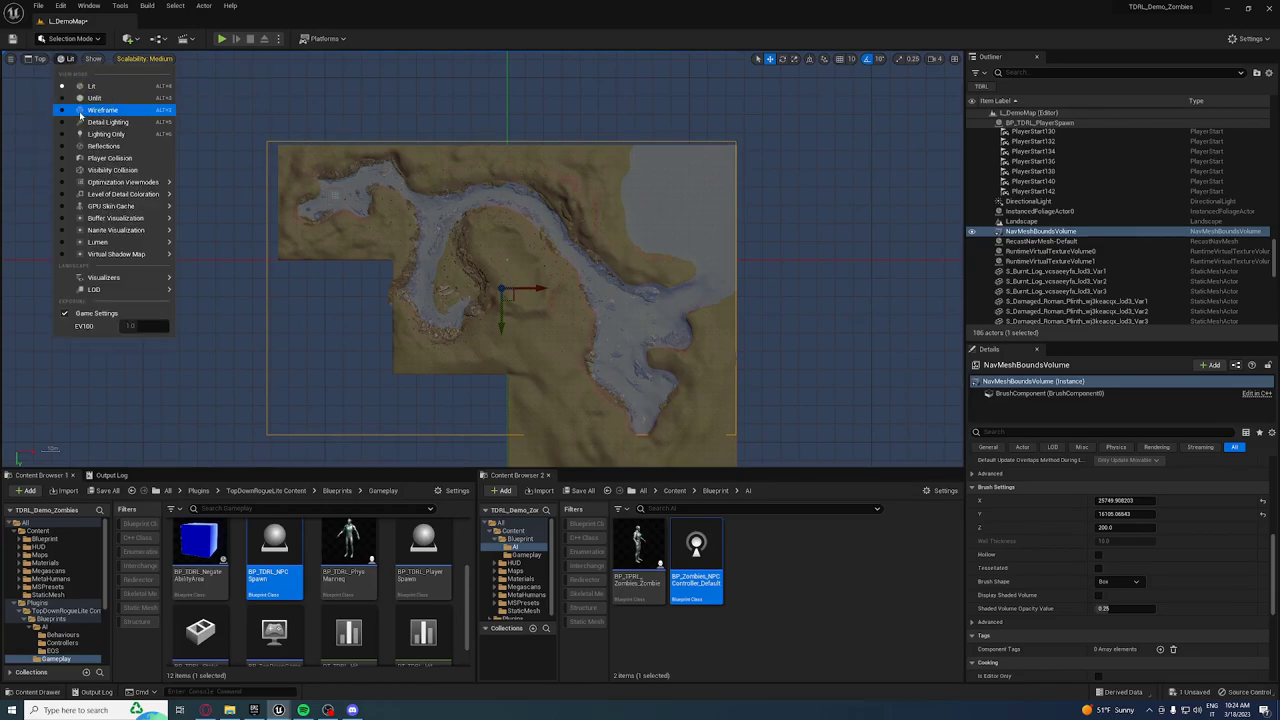
click(100, 110)
click(40, 59)
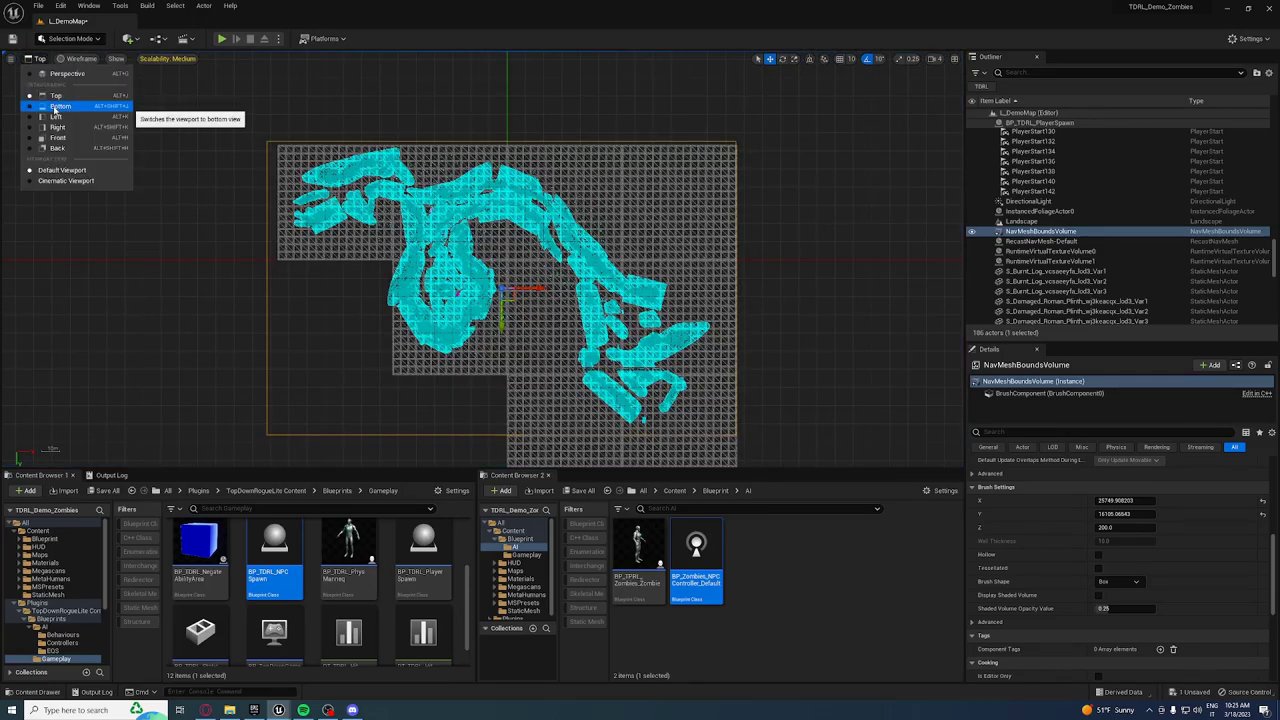
click(54, 117)
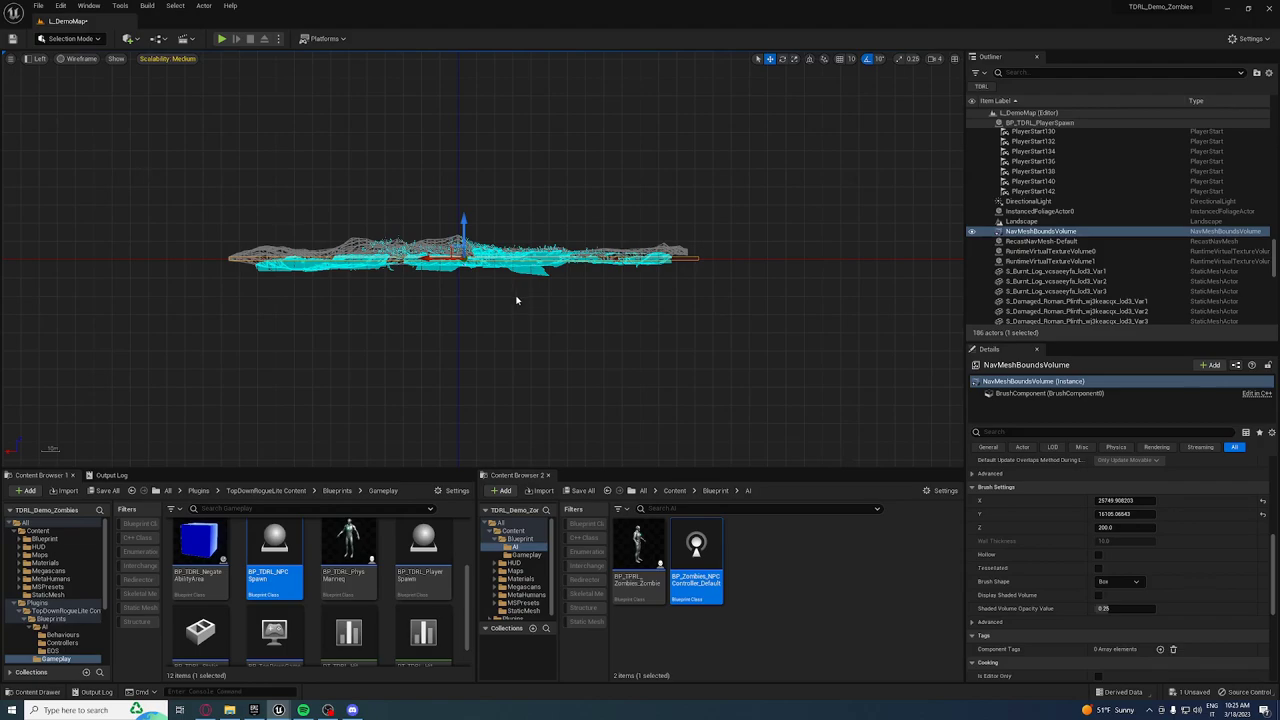
scroll(516, 300, up, 4)
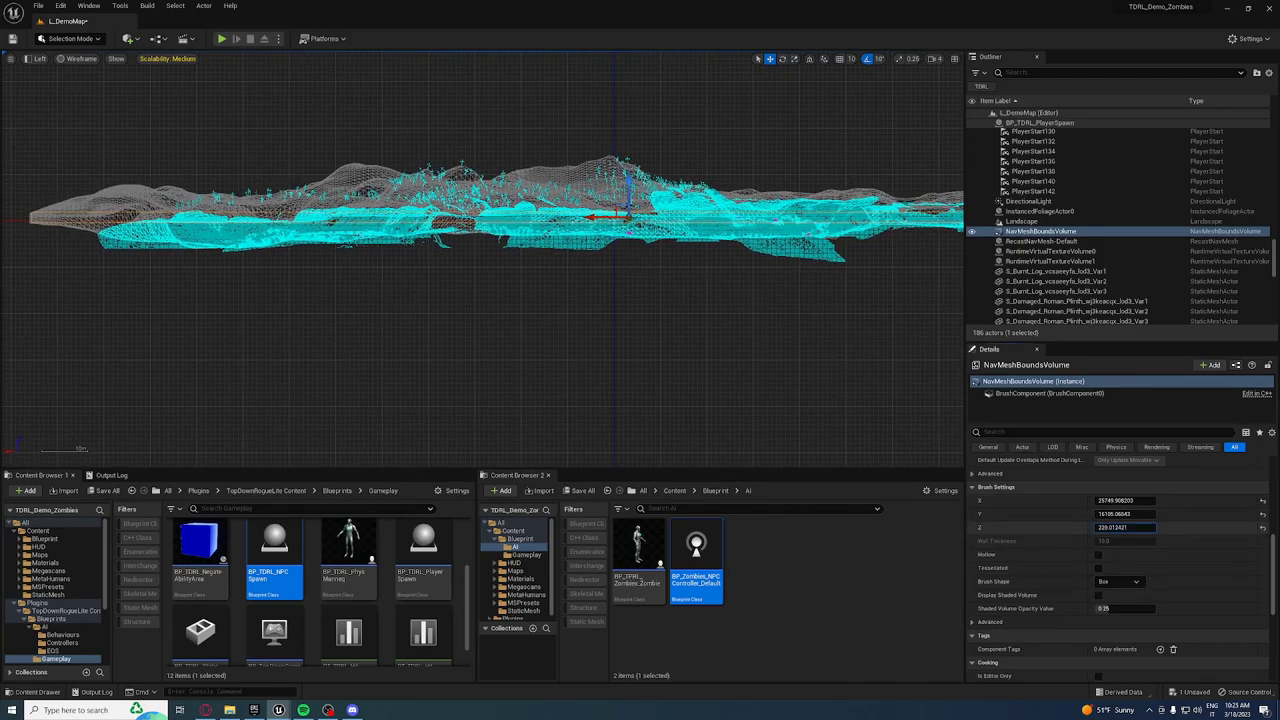
Raise the nav volume's Z height to about 1563, then return to Lit Perspective
drag(1113, 527, 1113, 525)
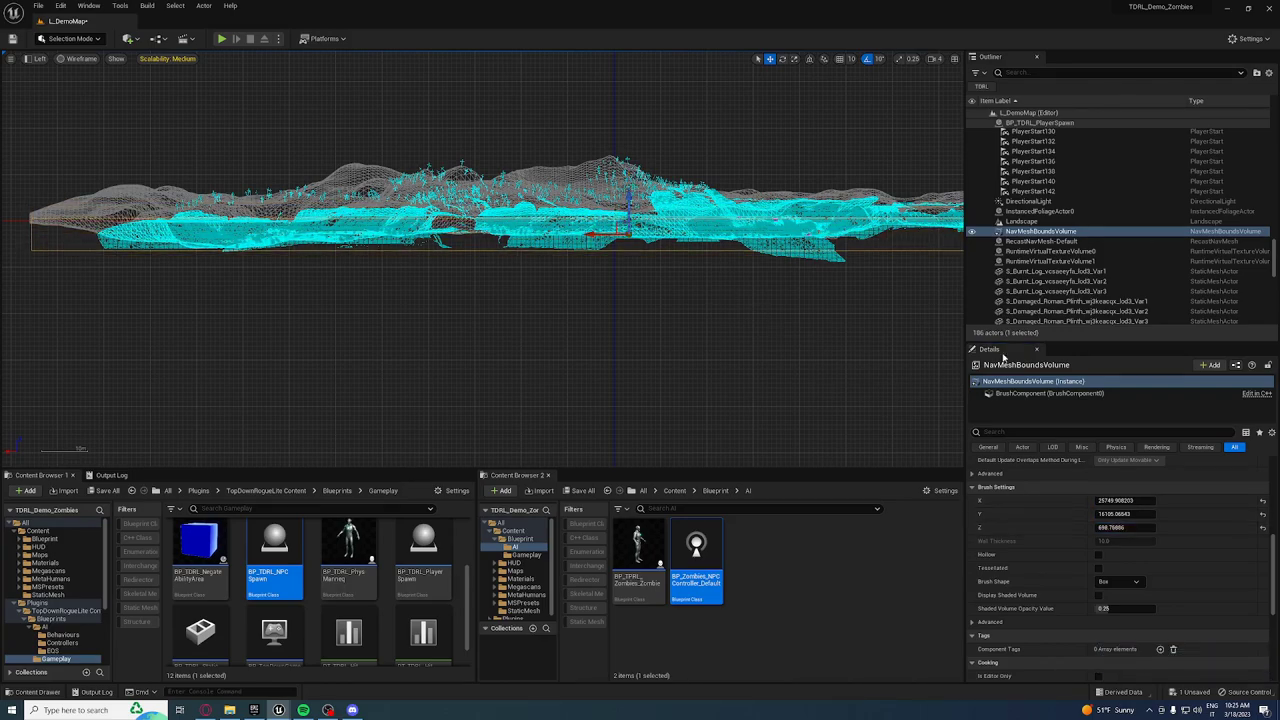
drag(1113, 527, 1120, 525)
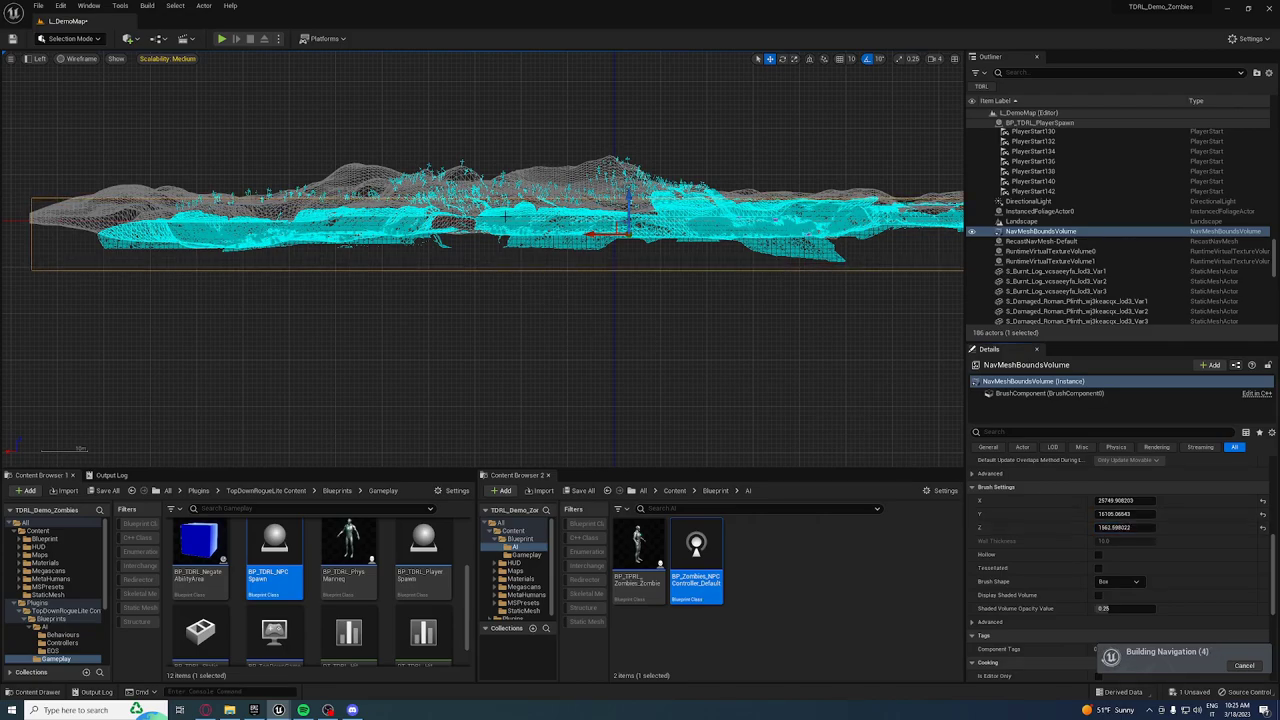
click(35, 58)
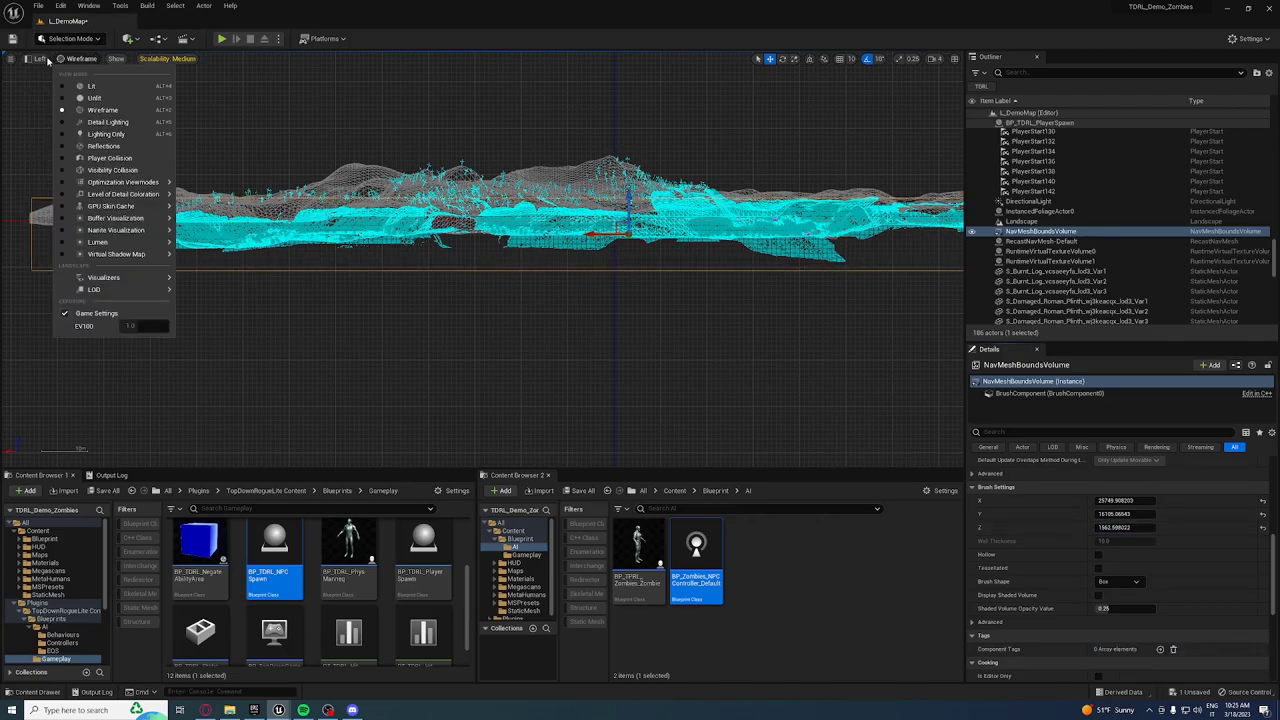
click(60, 76)
drag(601, 300, 597, 289)
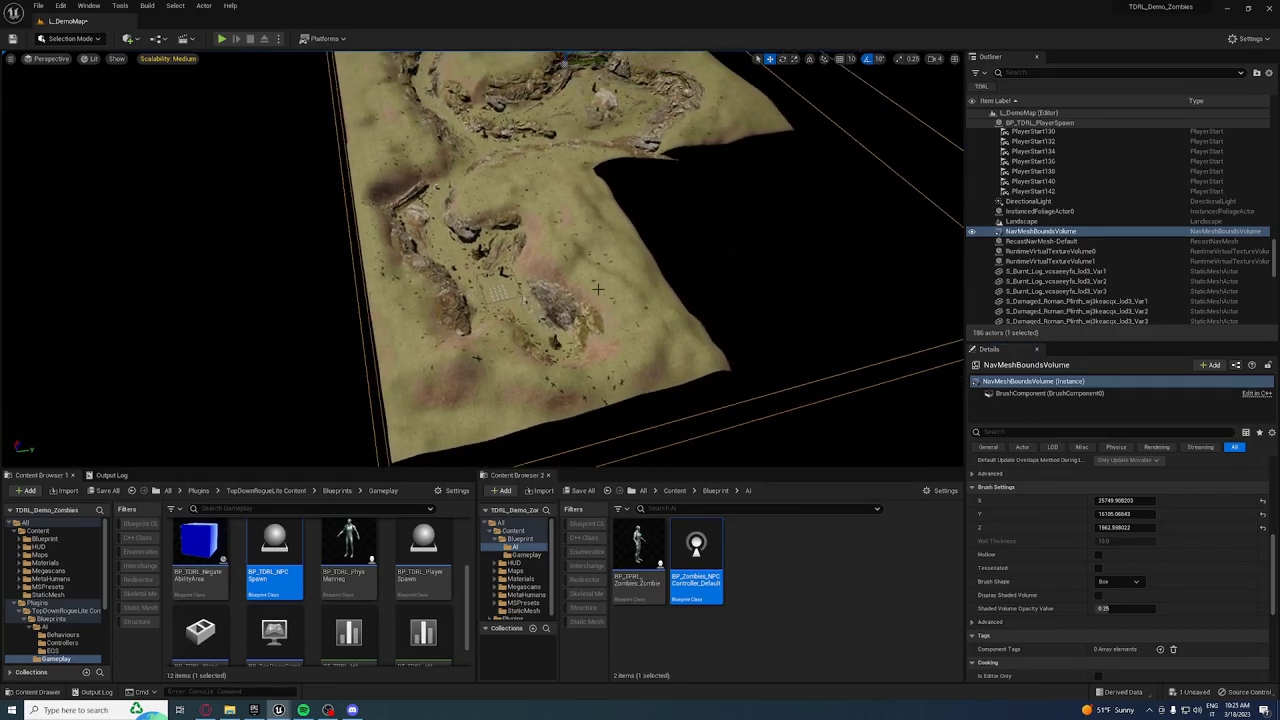
Tilt the view low over the green navmesh, then start a play-test with Alt+P
right_drag(597, 289, 597, 200)
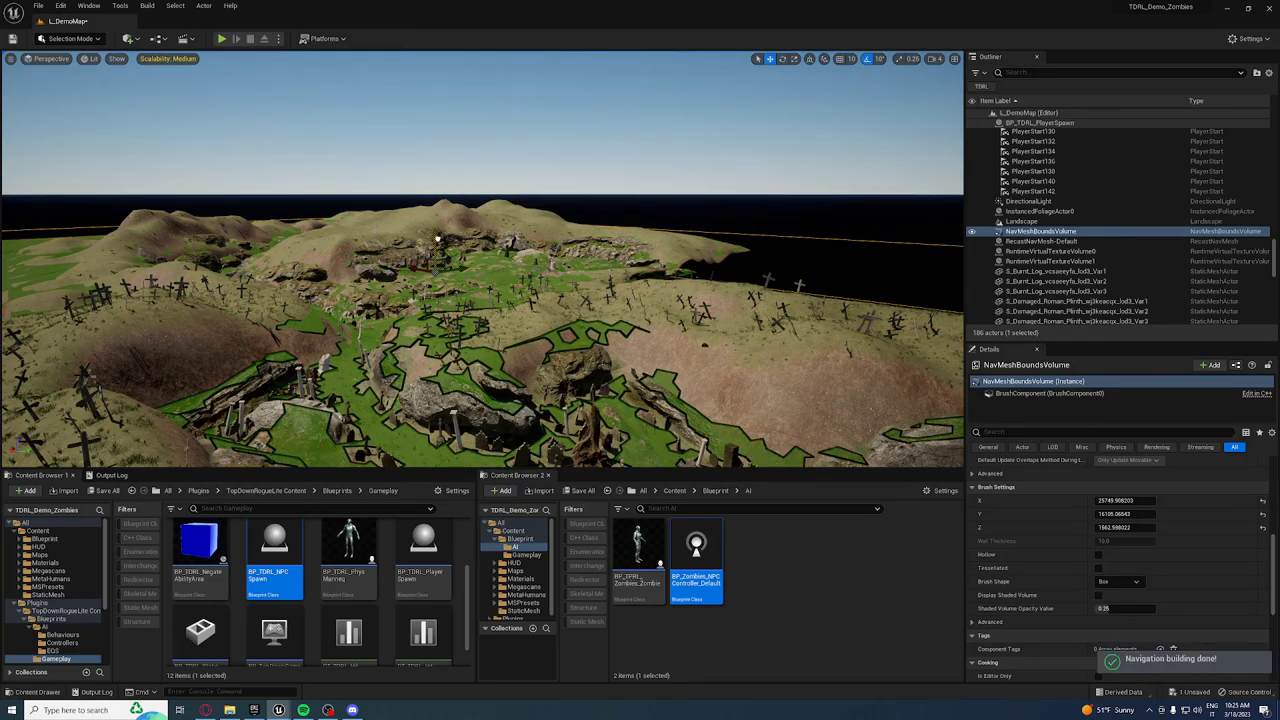
key(alt+p)
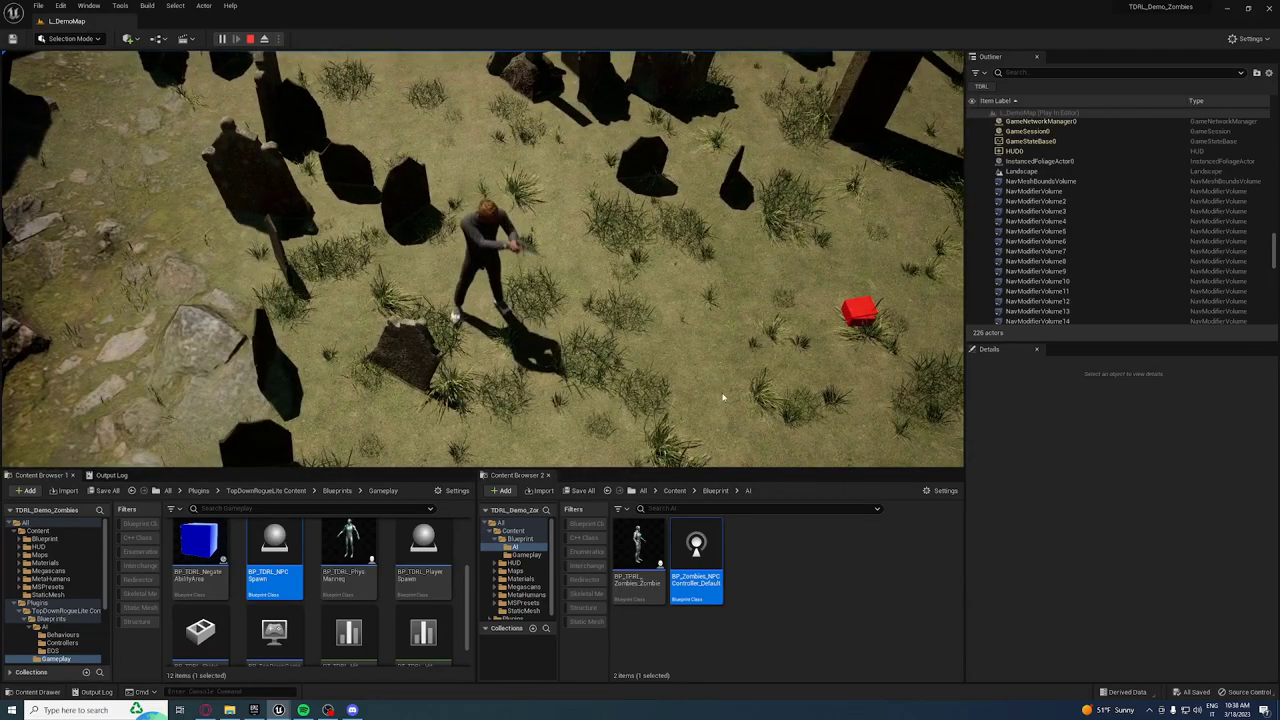
Stop the running play-test and start a fresh one with the Play button
key(Escape)
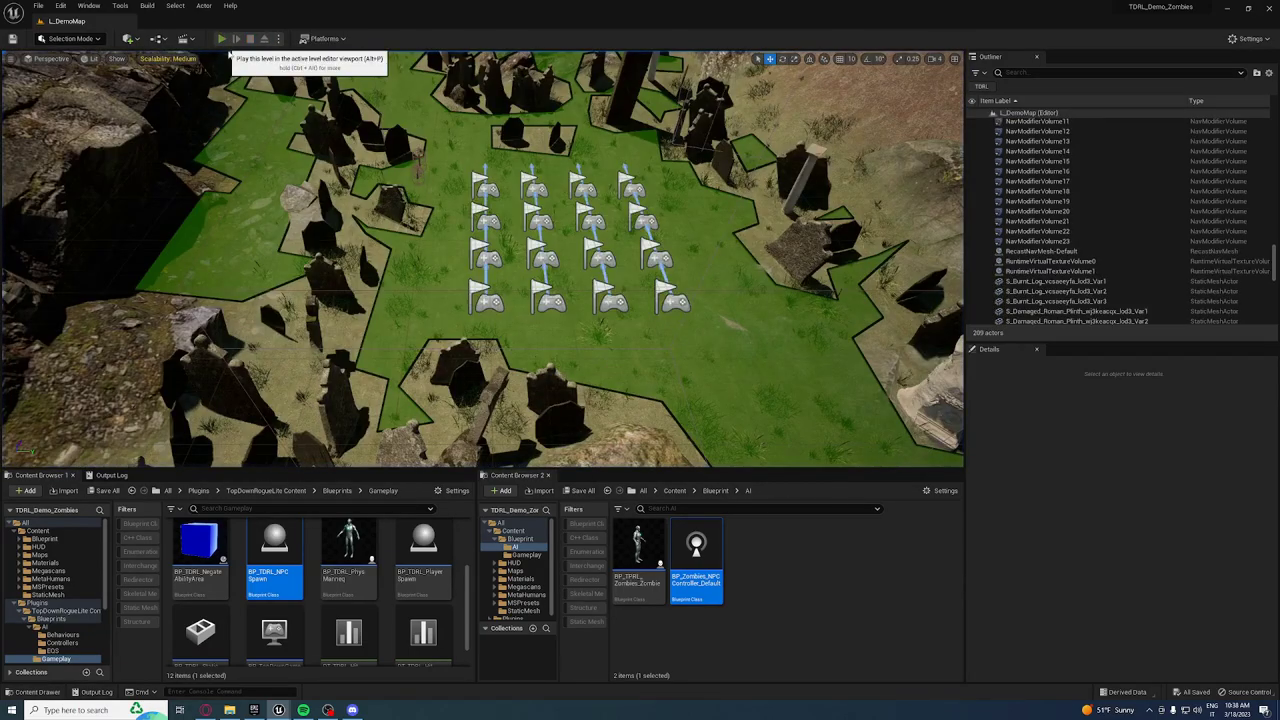
click(223, 40)
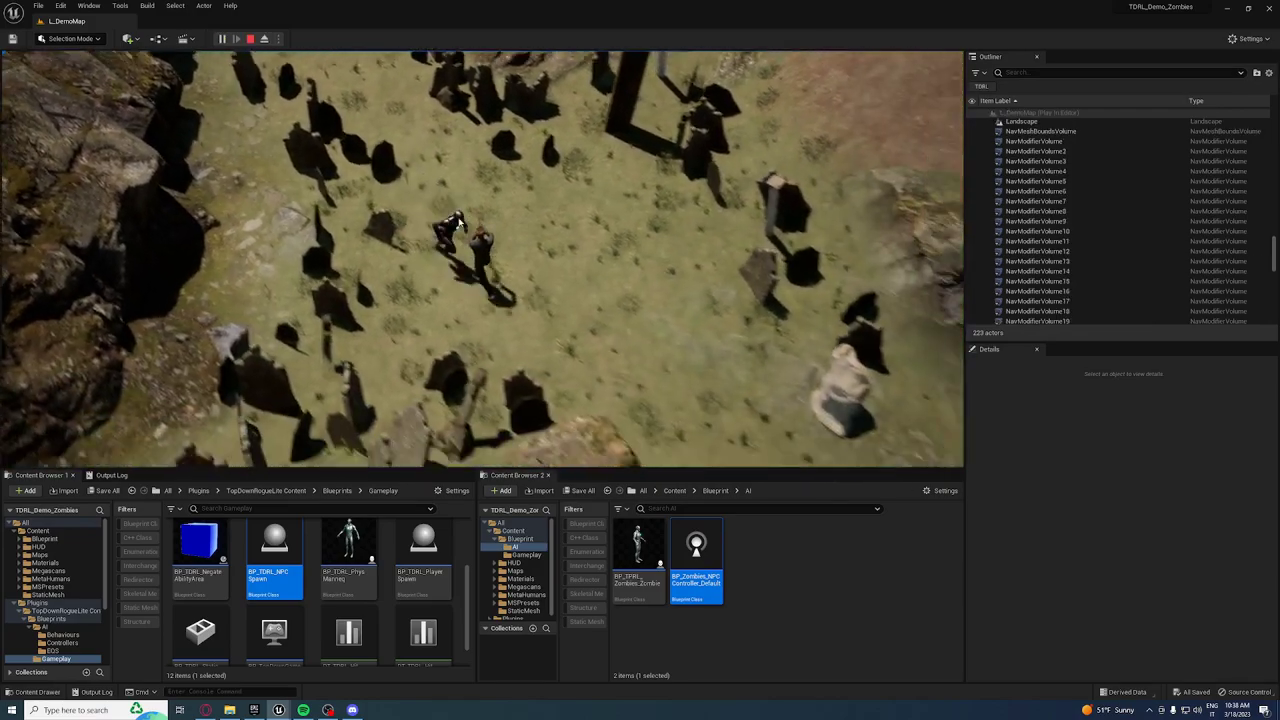